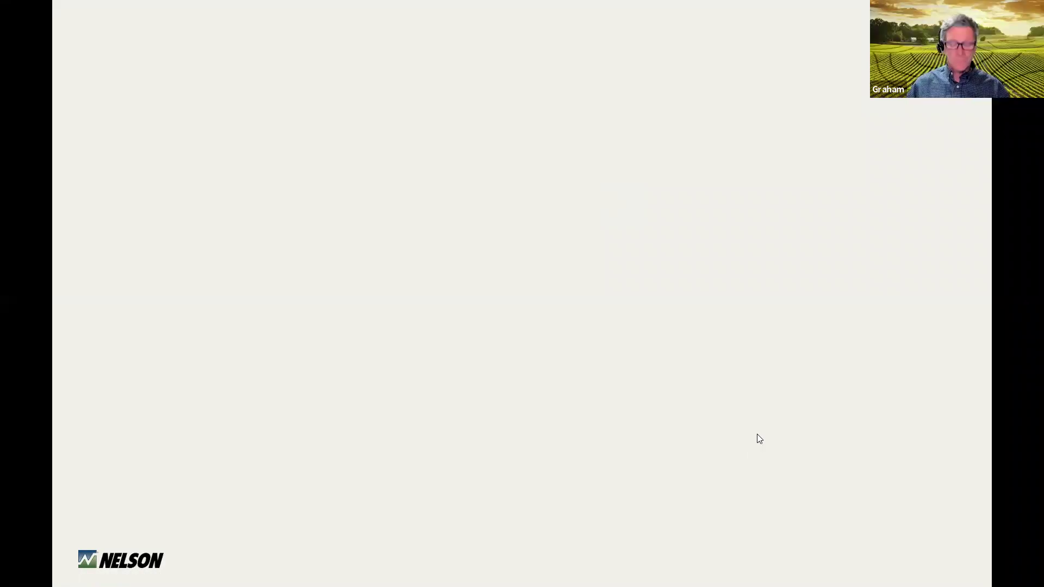
# Leave the slideshow, switch to the Irricad Database Editor and open the Training_US.mdb database in a maximized window
pyautogui.press('Escape')
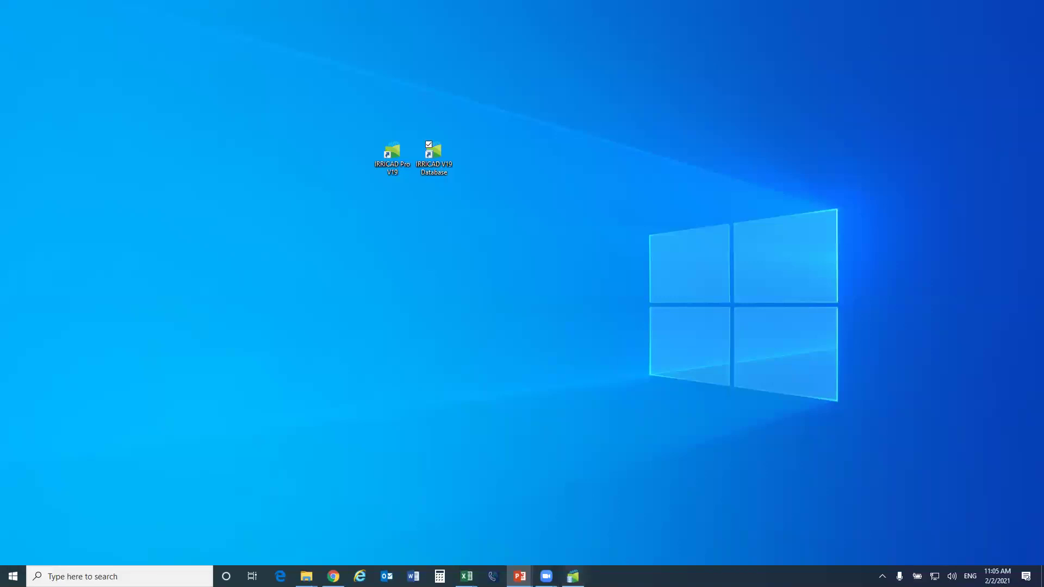
pyautogui.moveTo(572, 577)
pyautogui.click(571, 527)
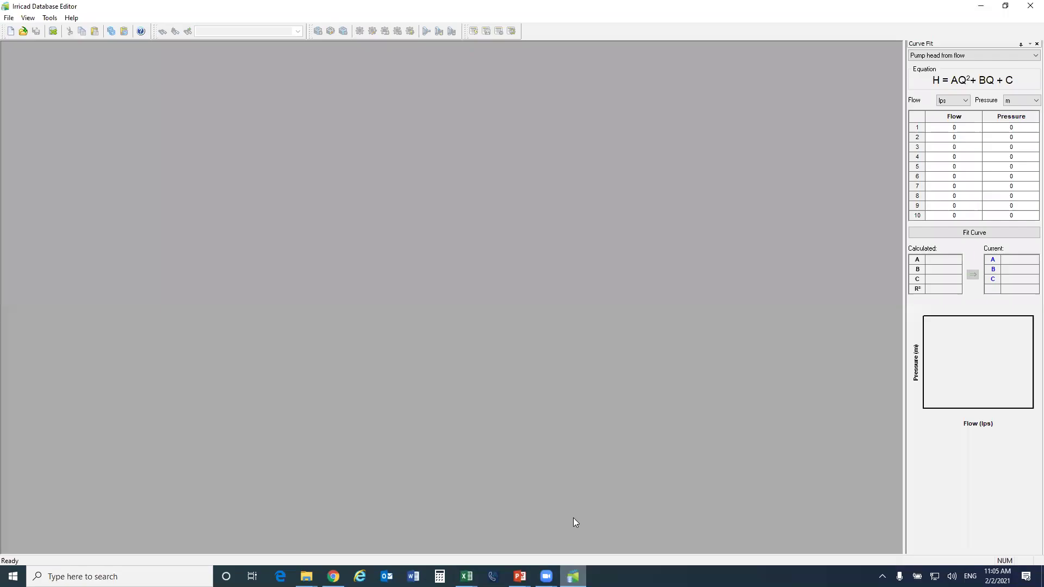
pyautogui.click(9, 18)
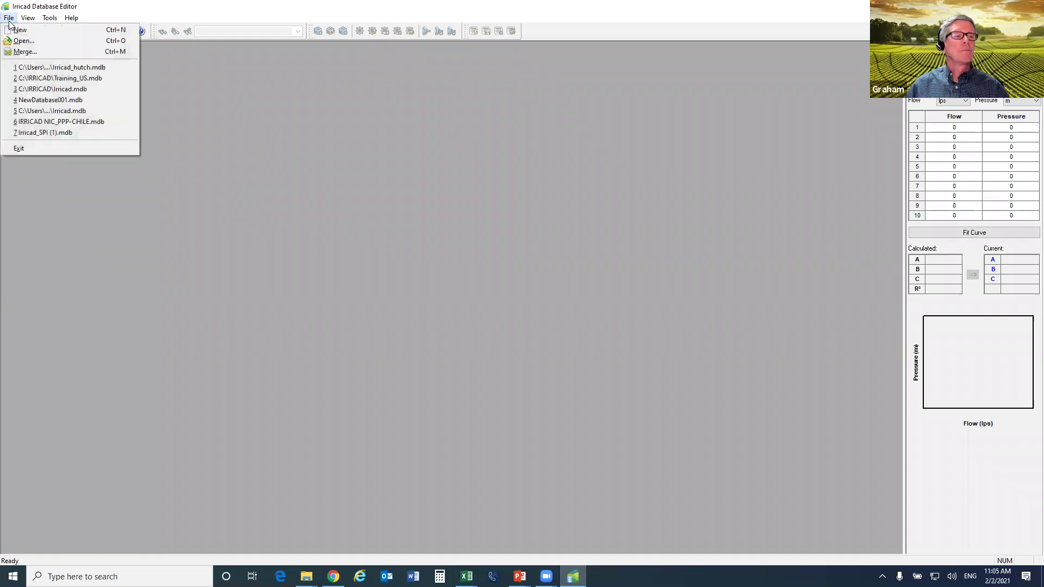
pyautogui.click(45, 79)
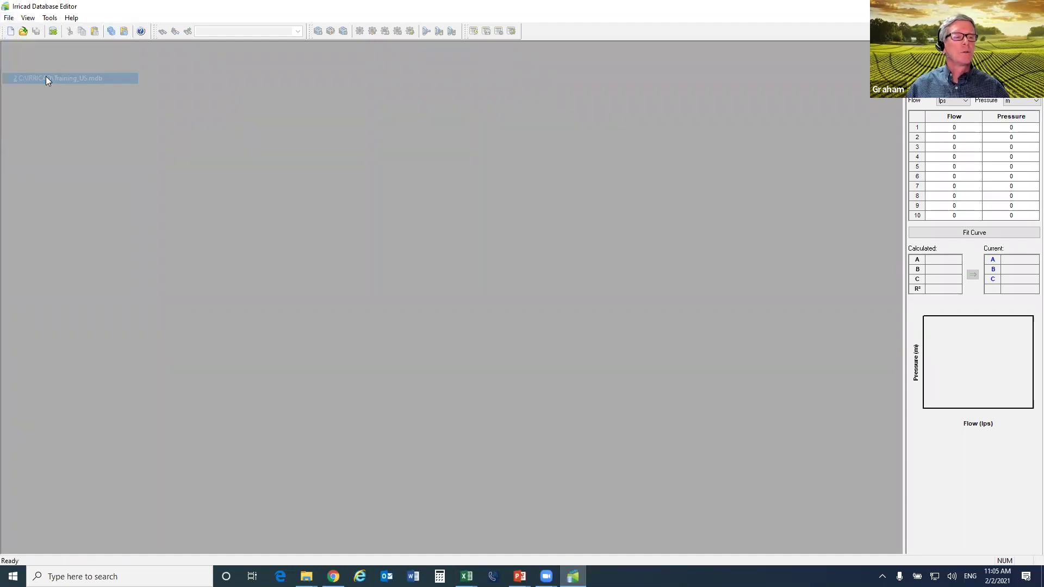
pyautogui.click(464, 67)
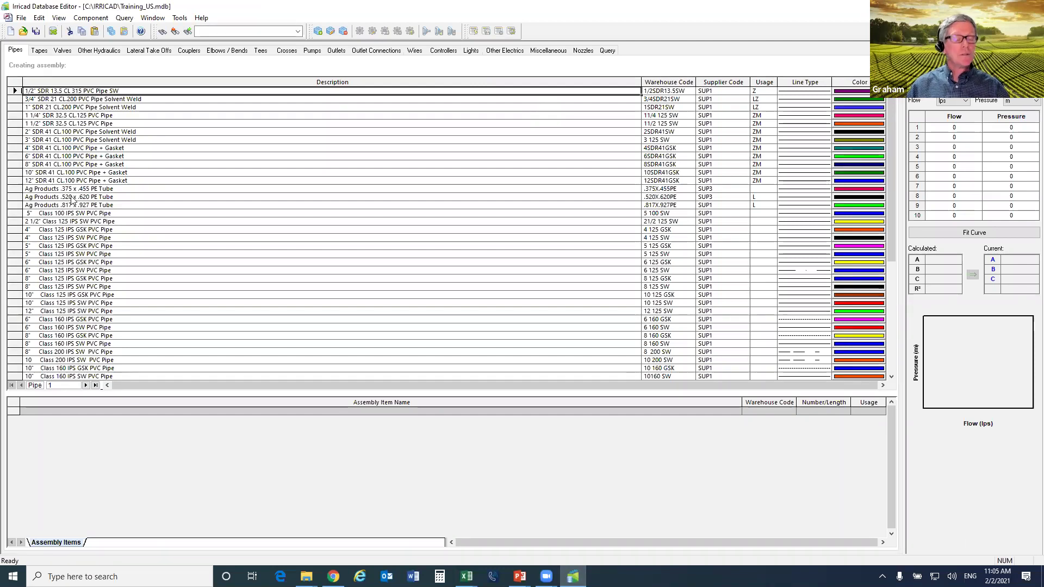
# Browse the pipes list and open the record of the 1" SDR 21 CL.200 PVC Pipe Solvent Weld
pyautogui.press('Down')
pyautogui.press('Down')
pyautogui.press('Down')
pyautogui.press('Down')
pyautogui.press('Down')
pyautogui.press('Down')
pyautogui.press('Down')
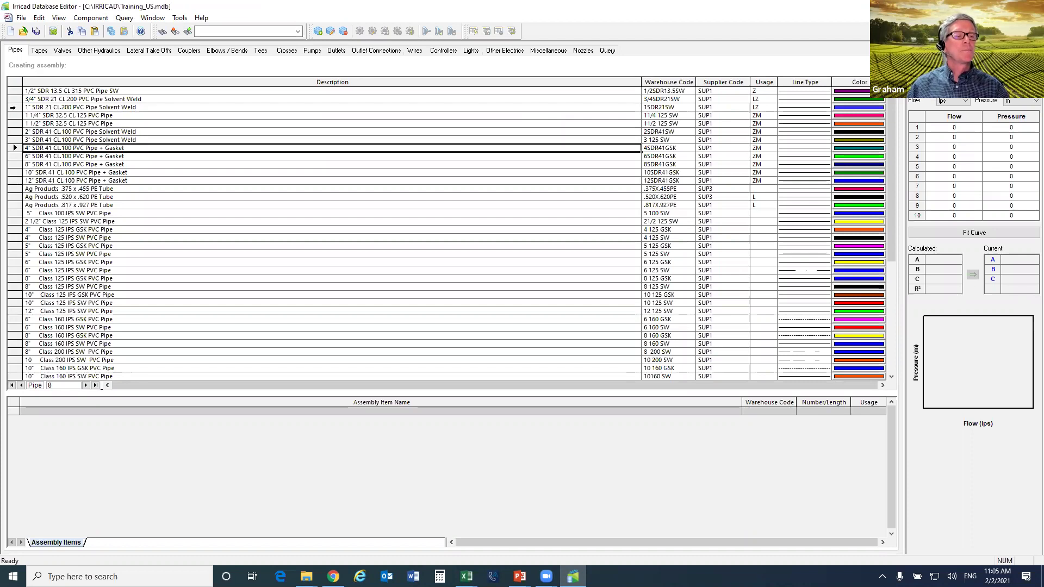
pyautogui.click(13, 107)
pyautogui.doubleClick(13, 107)
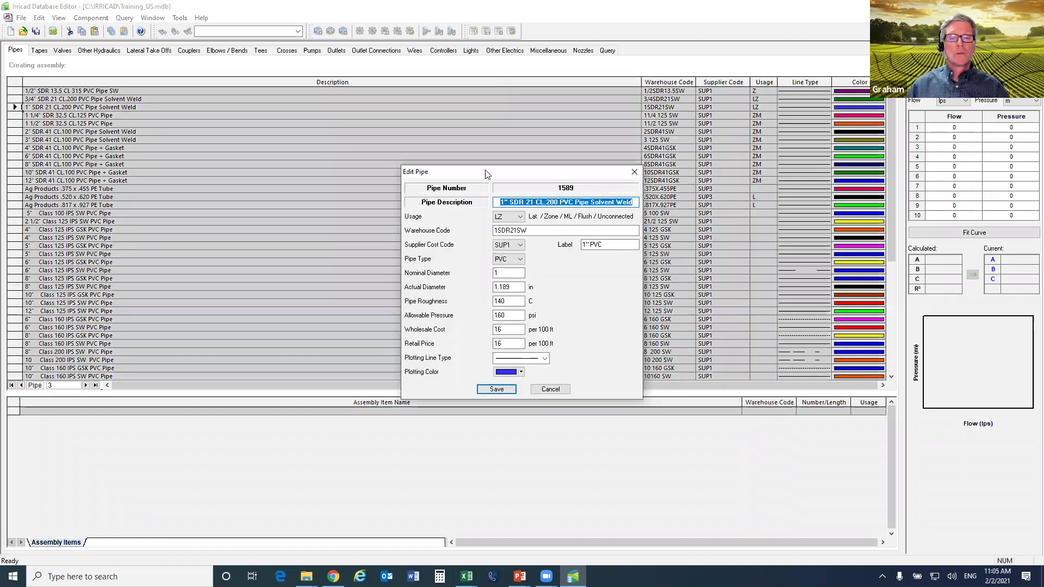
pyautogui.moveTo(485, 174); pyautogui.dragTo(420, 116)
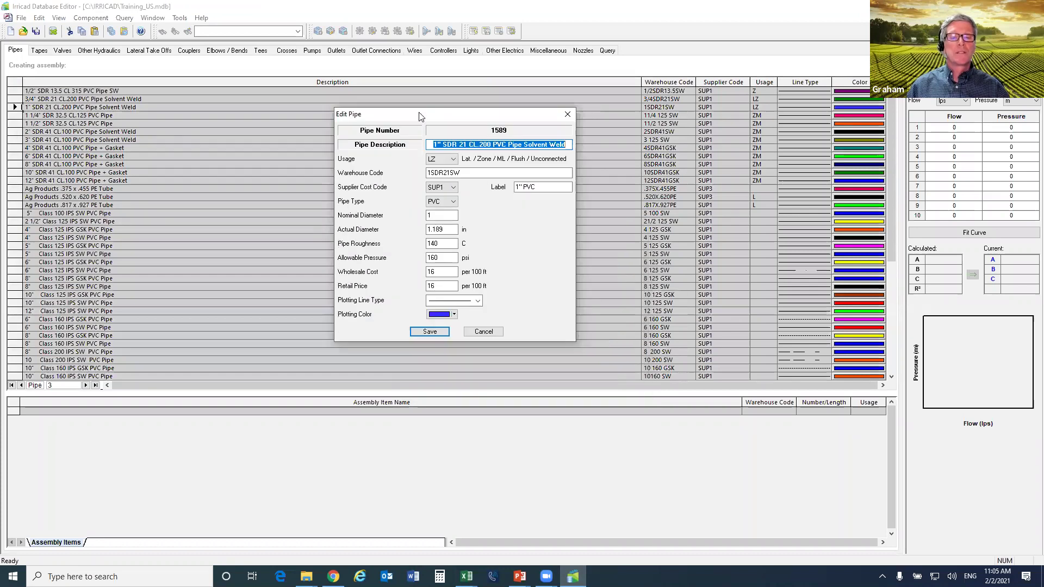
# Review the warehouse code, label and description fields of the 1" PVC pipe record
pyautogui.click(474, 172)
pyautogui.moveTo(474, 172); pyautogui.dragTo(421, 173)
pyautogui.click(487, 172)
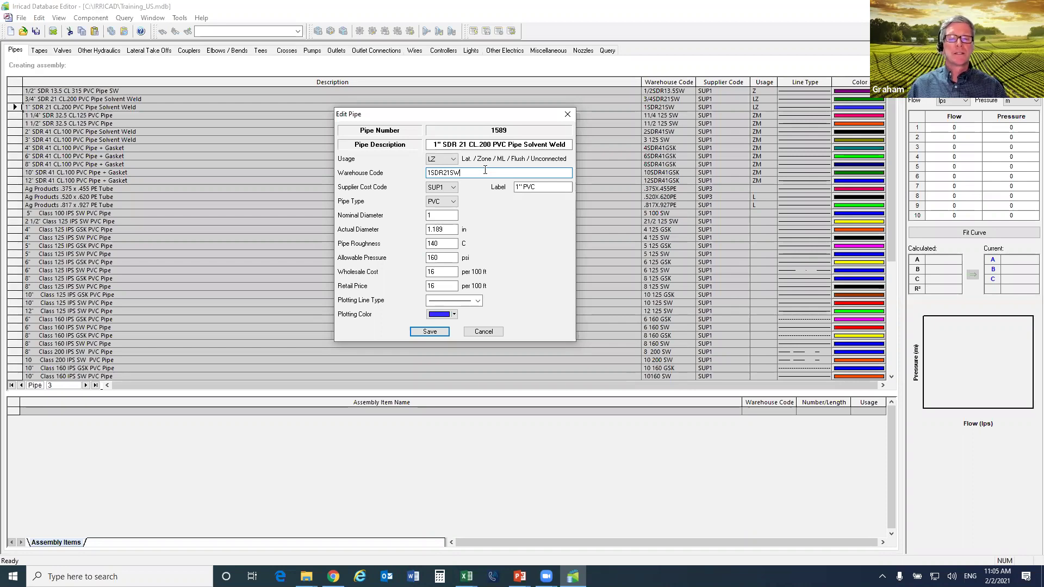
pyautogui.moveTo(536, 186); pyautogui.dragTo(509, 185)
pyautogui.click(549, 190)
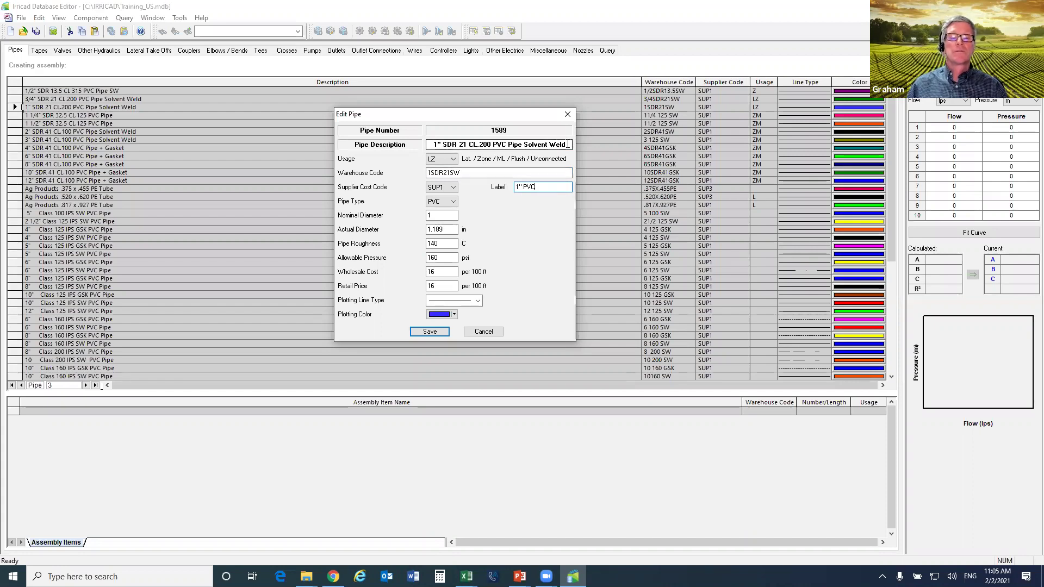
pyautogui.moveTo(568, 144); pyautogui.dragTo(432, 146)
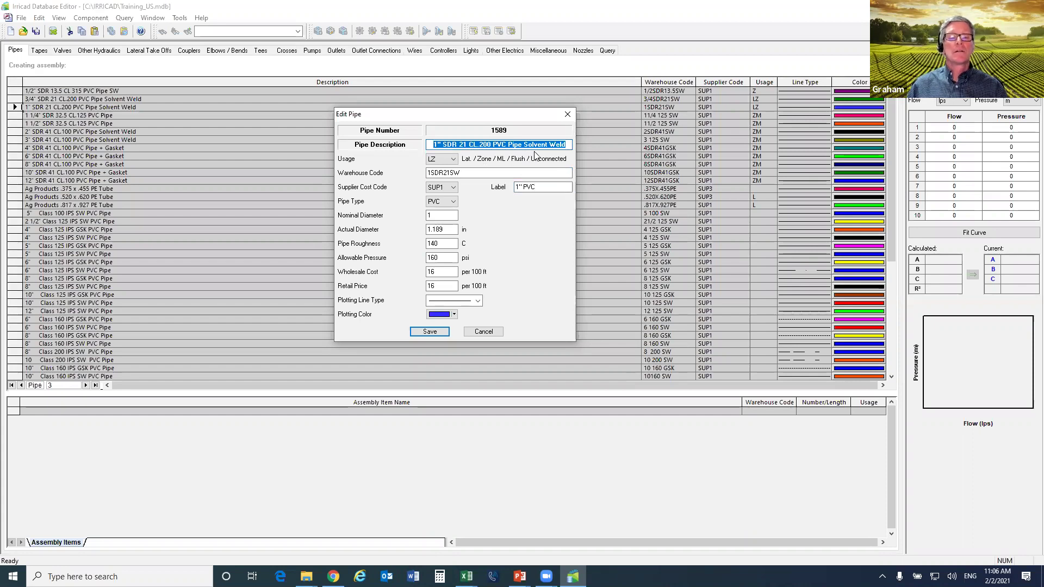
pyautogui.click(550, 187)
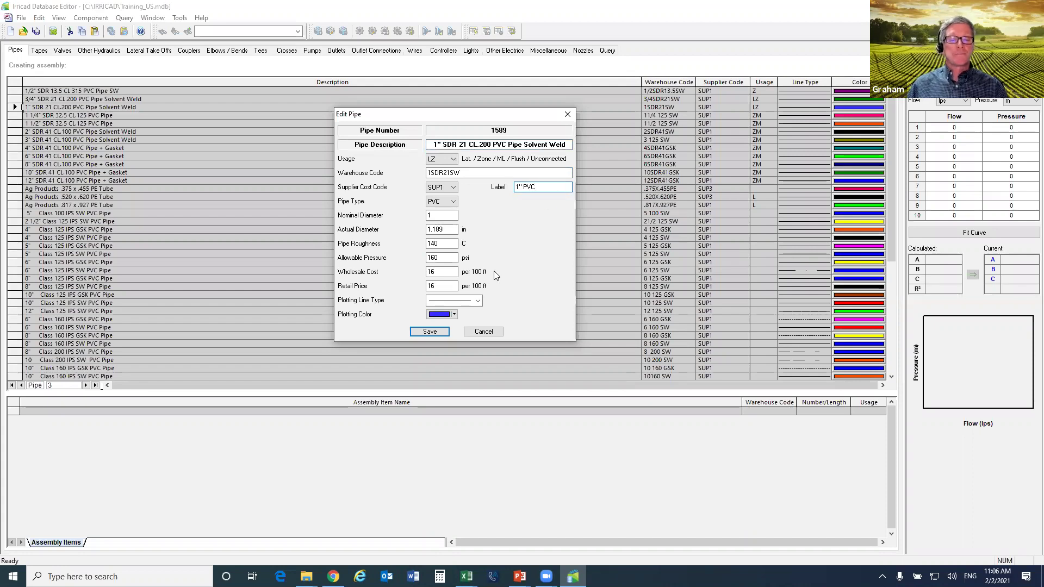
# Examine the pipe's actual diameter, wholesale cost and retail price, and close the record without saving
pyautogui.doubleClick(449, 229)
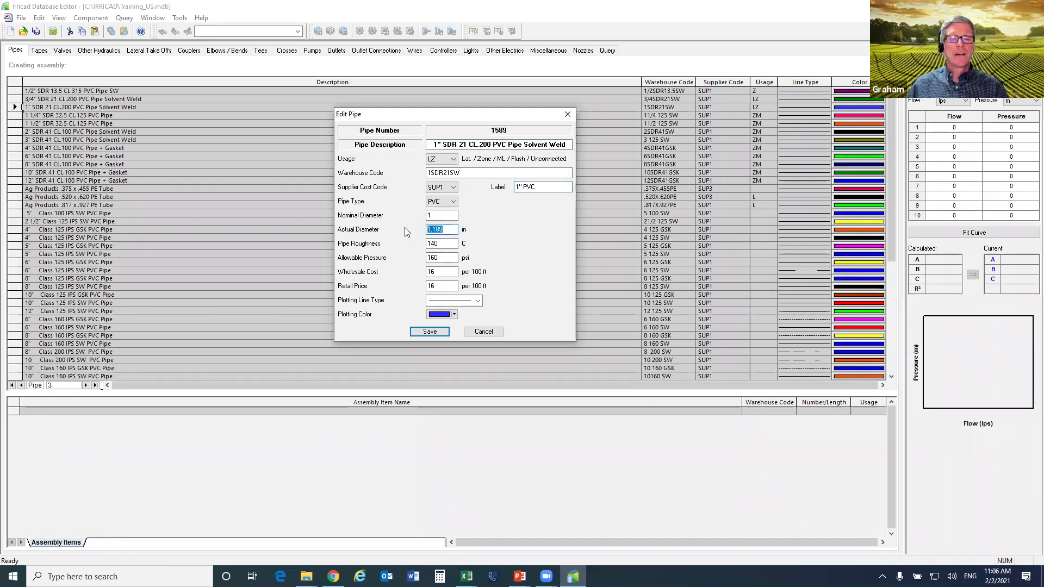
pyautogui.press('Right')
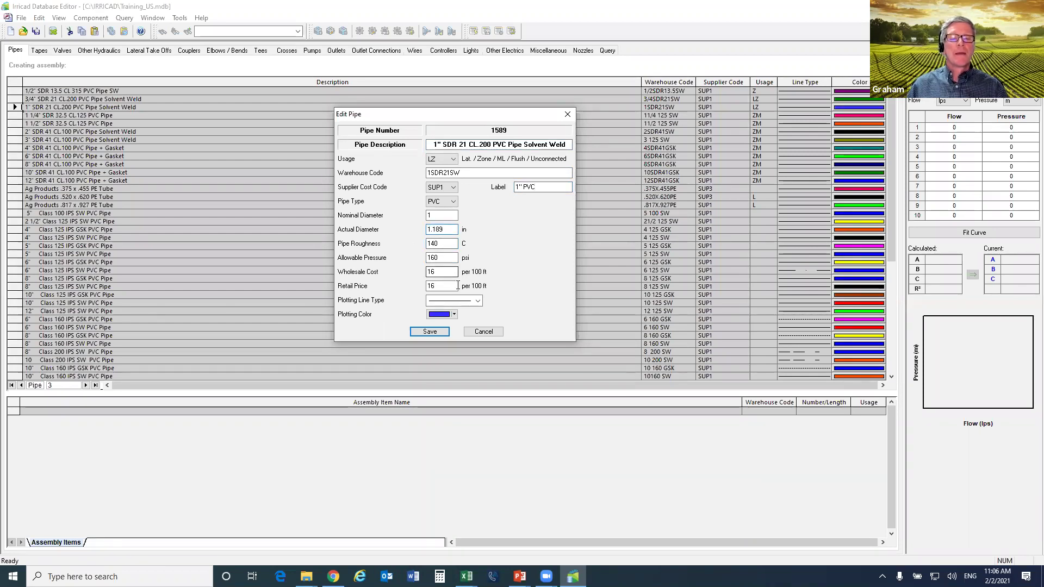
pyautogui.click(449, 272)
pyautogui.click(450, 285)
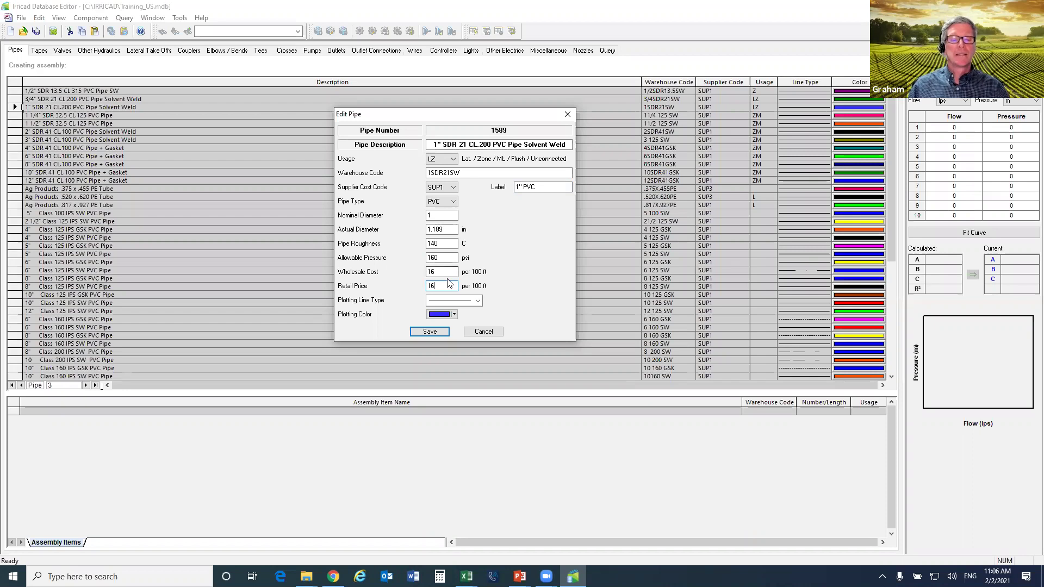
pyautogui.click(449, 271)
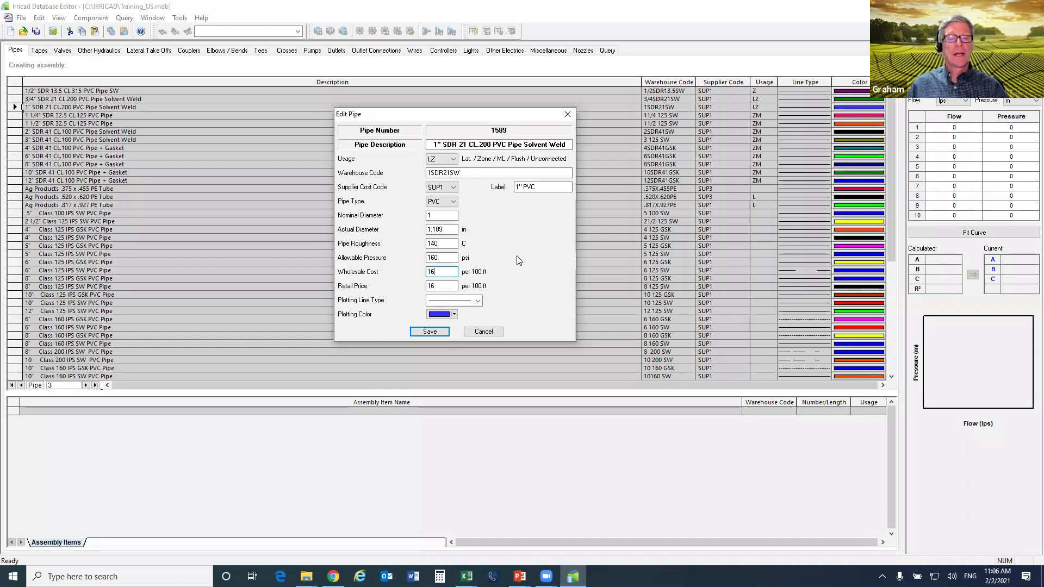
pyautogui.click(445, 285)
pyautogui.click(444, 272)
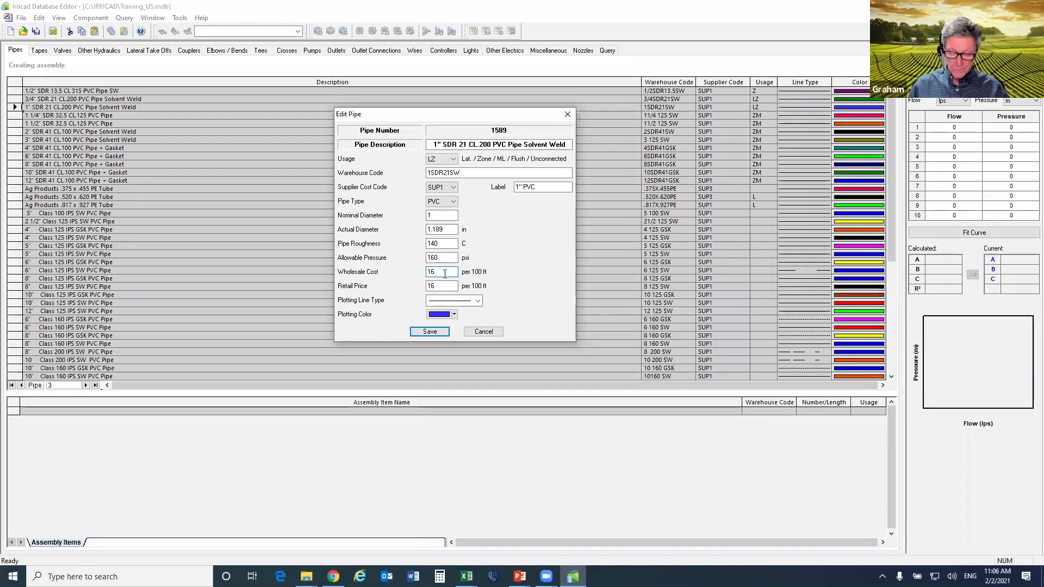
pyautogui.click(569, 114)
# From the outlets list, merge the source database NelsonS7.MDB into Training_US.mdb and skip the merge report
pyautogui.click(336, 50)
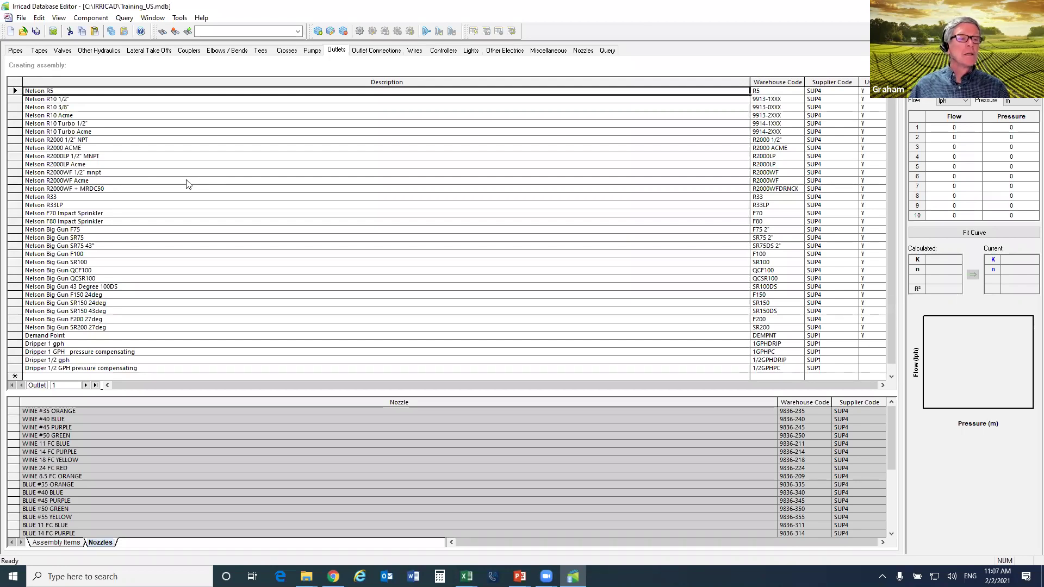
pyautogui.click(21, 19)
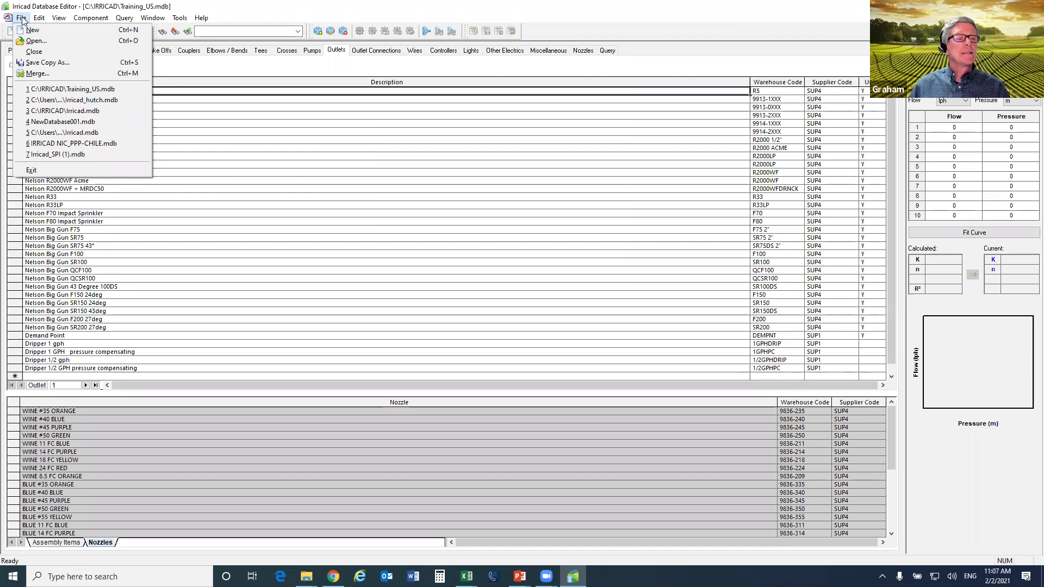
pyautogui.click(51, 73)
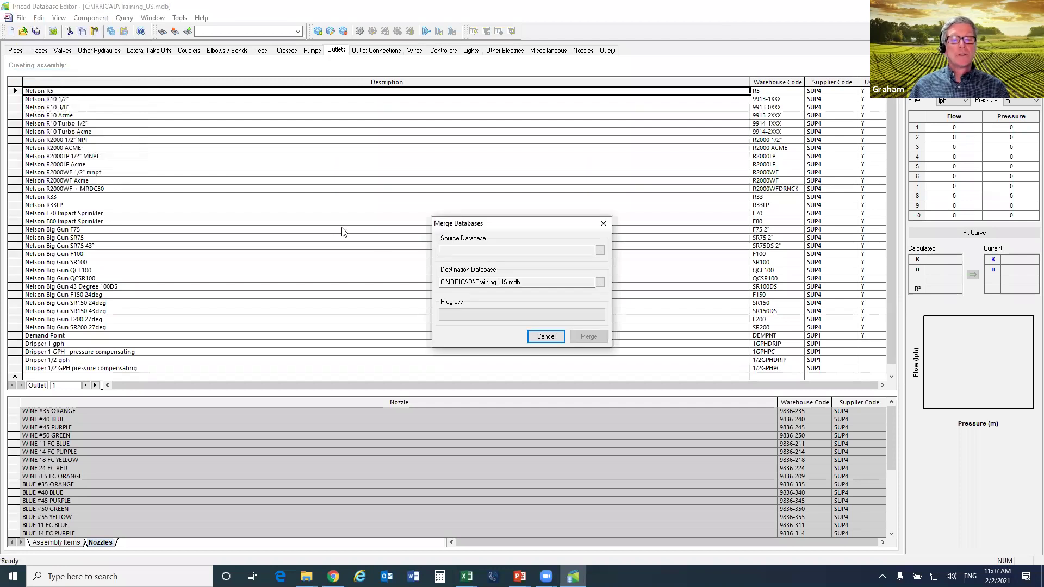
pyautogui.click(601, 250)
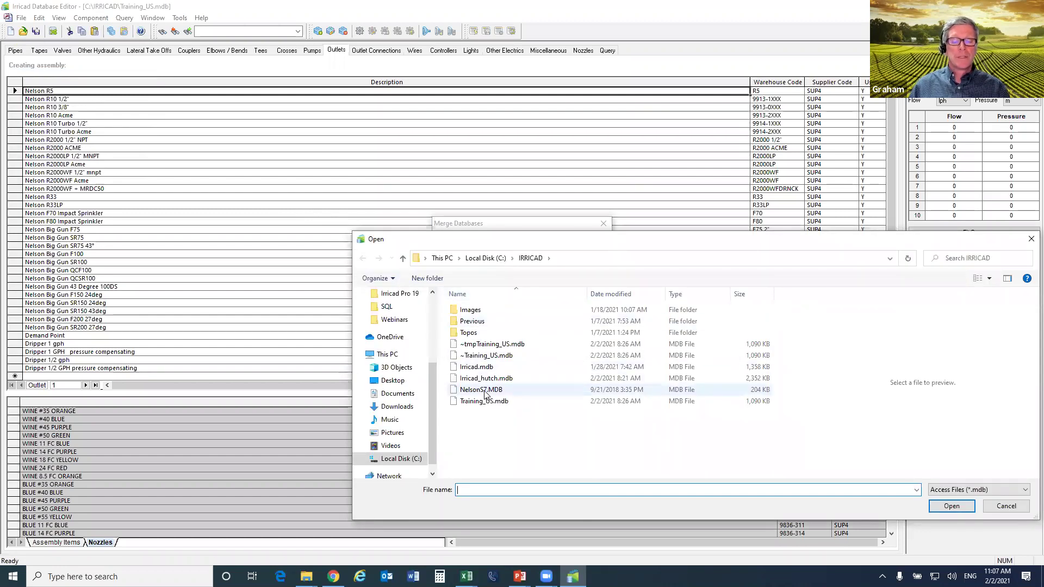
pyautogui.click(484, 391)
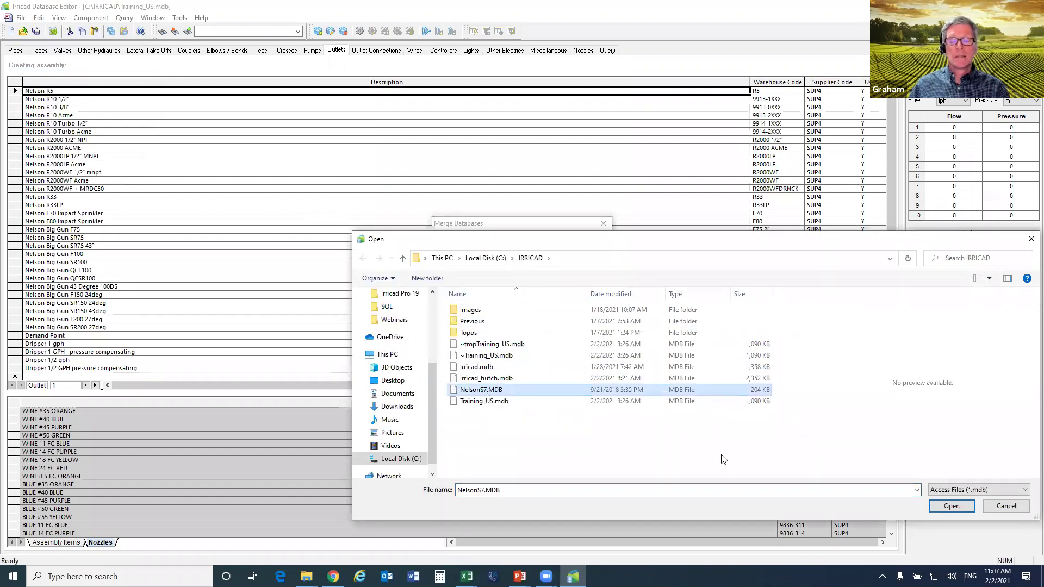
pyautogui.click(960, 510)
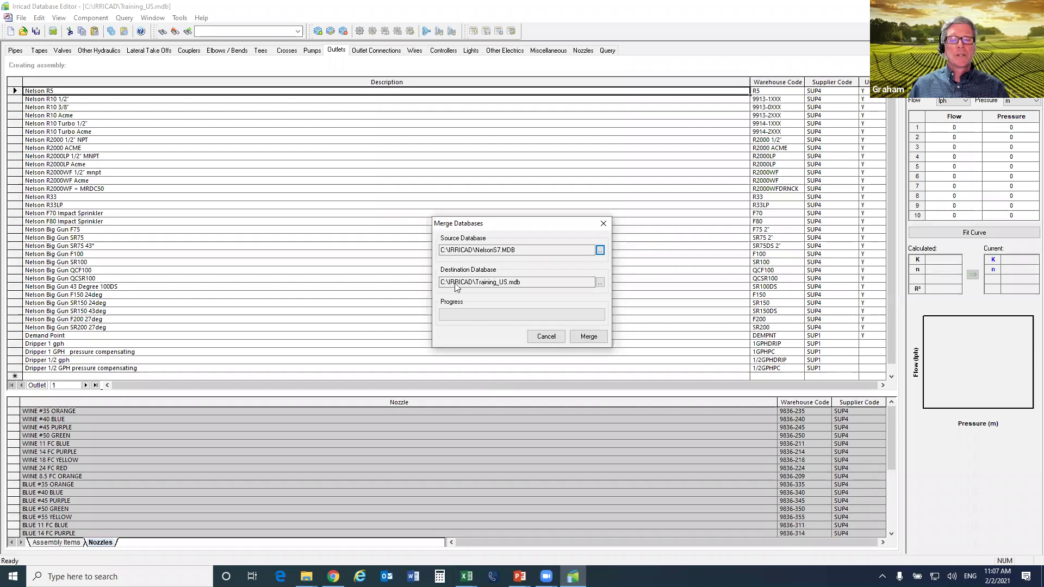
pyautogui.click(599, 338)
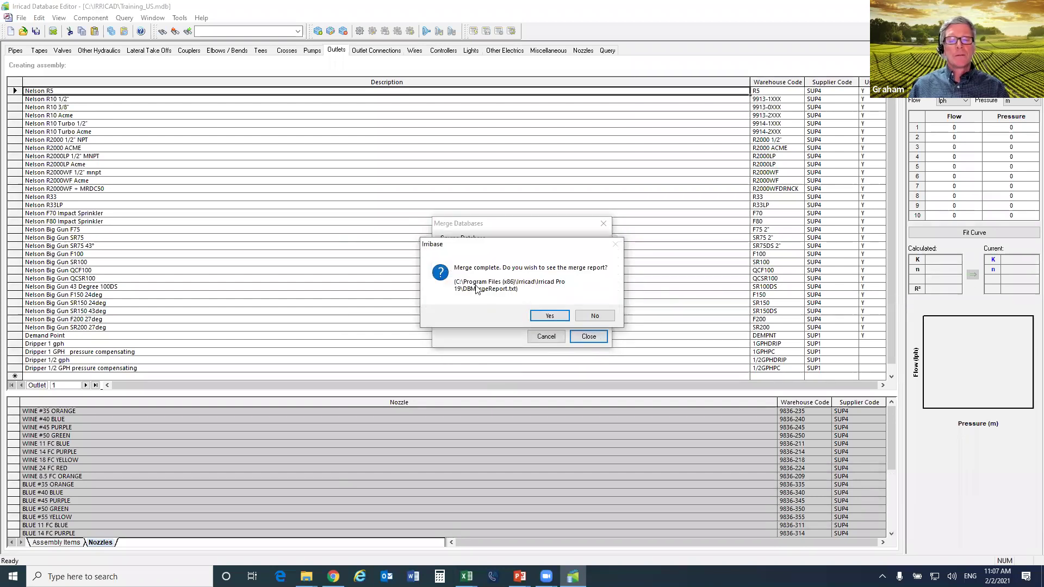
pyautogui.click(595, 316)
pyautogui.click(589, 337)
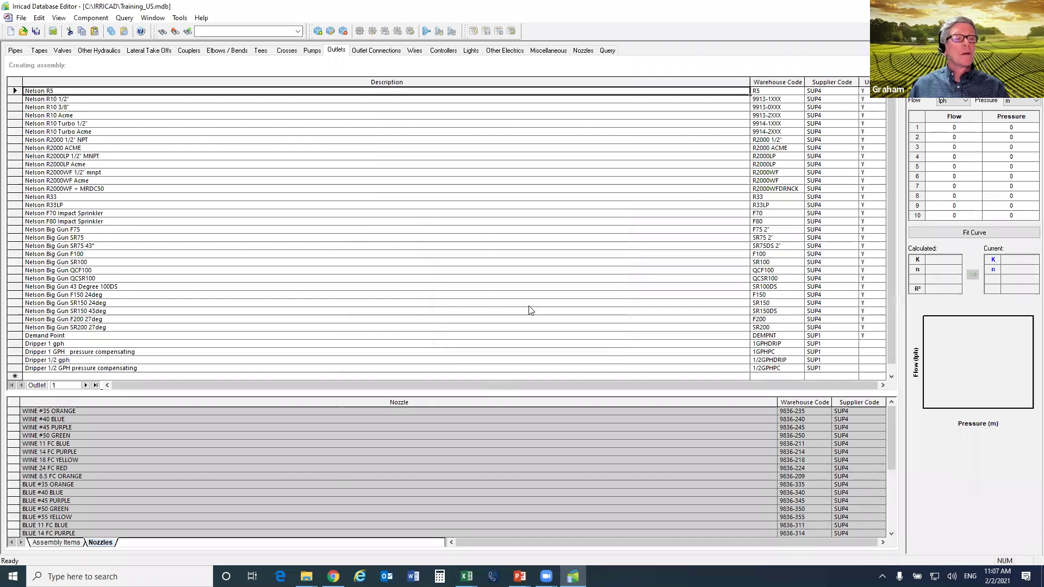
# Refresh the outlets list and select the Nelson S7 Blue Plate outlet to view its nozzles
pyautogui.click(15, 51)
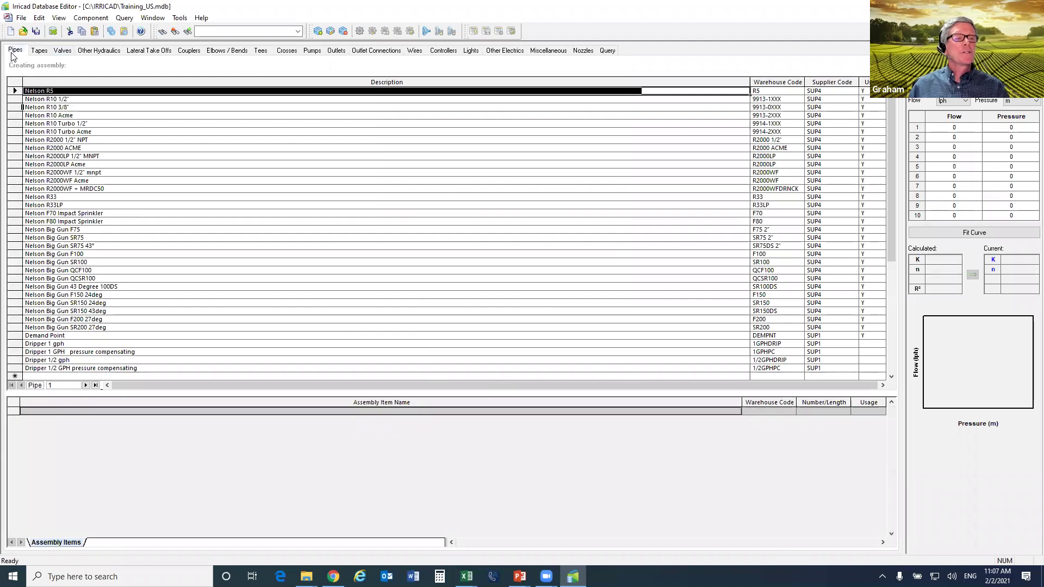
pyautogui.click(343, 56)
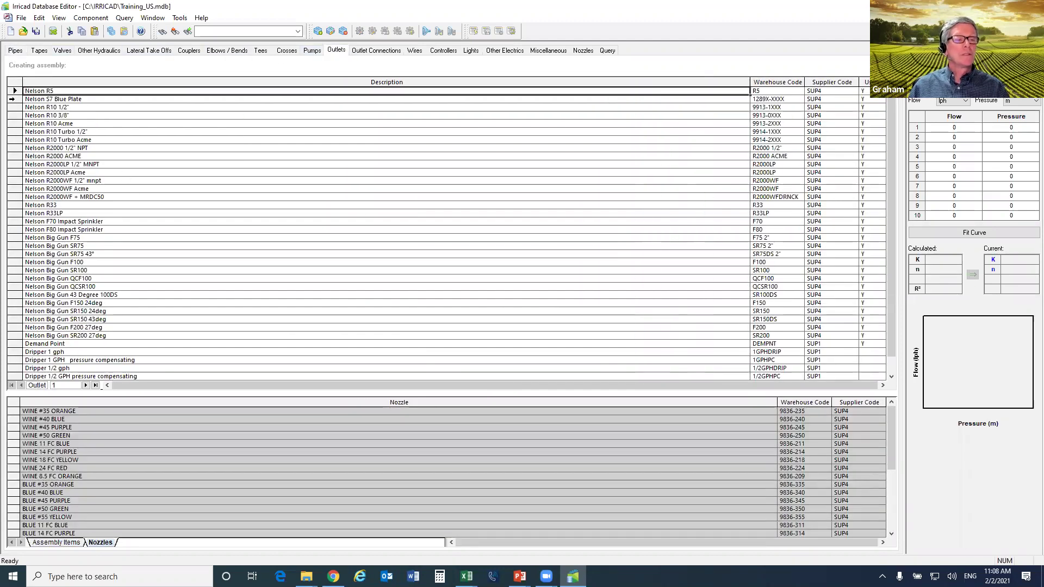
pyautogui.click(11, 99)
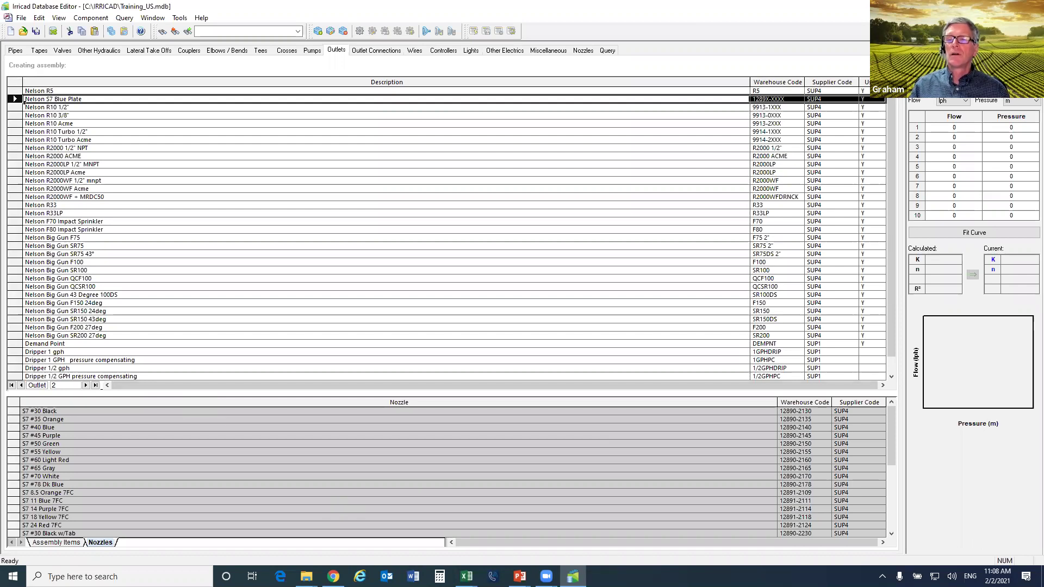
# Restore and reposition the Training_US.mdb window to make room, and open the Irricad_hutch.mdb database alongside it
pyautogui.click(1024, 18)
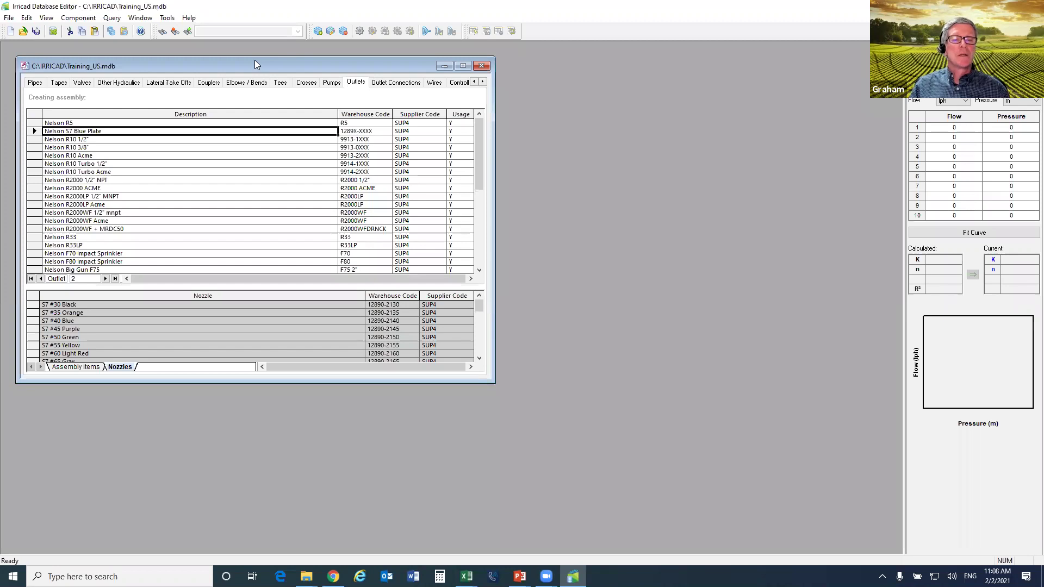
pyautogui.moveTo(254, 60); pyautogui.dragTo(635, 75)
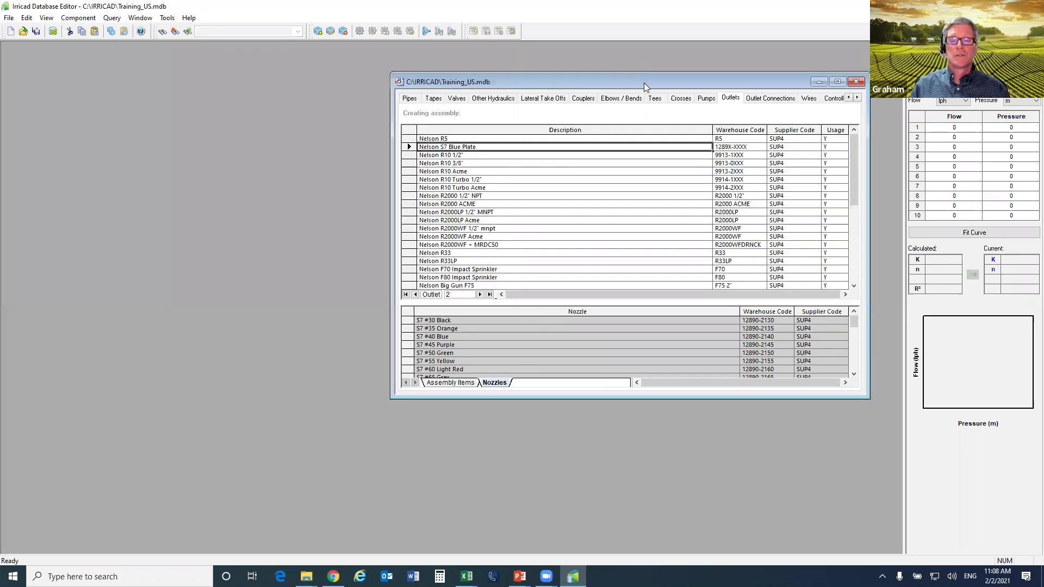
pyautogui.moveTo(644, 83); pyautogui.dragTo(638, 150)
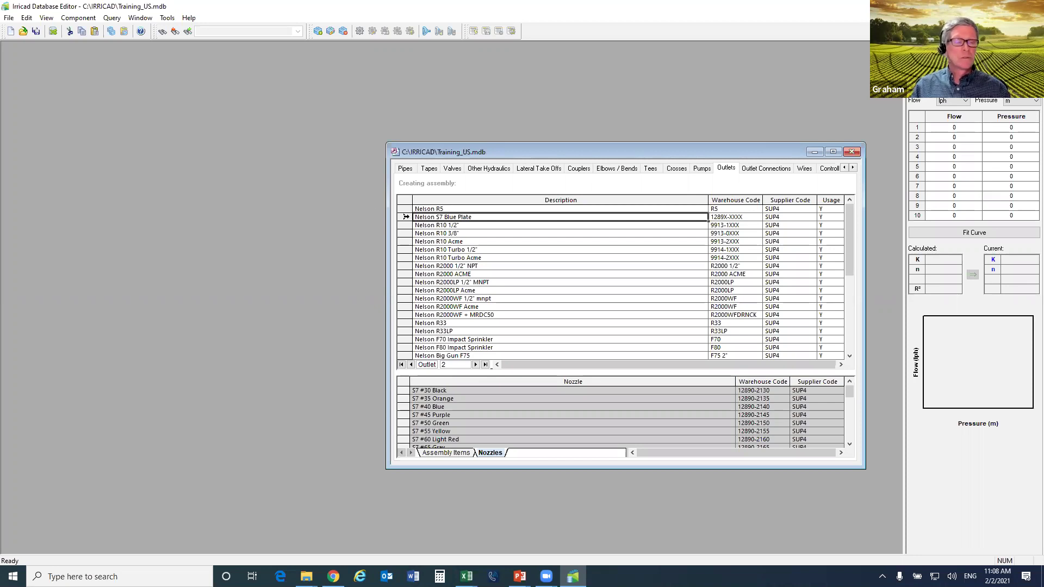
pyautogui.click(9, 19)
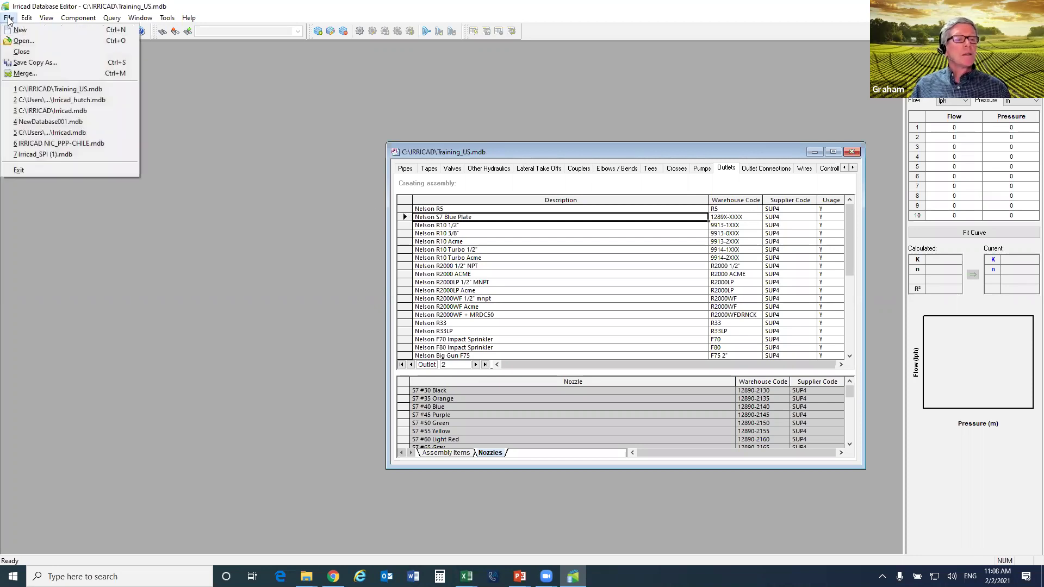
pyautogui.click(50, 101)
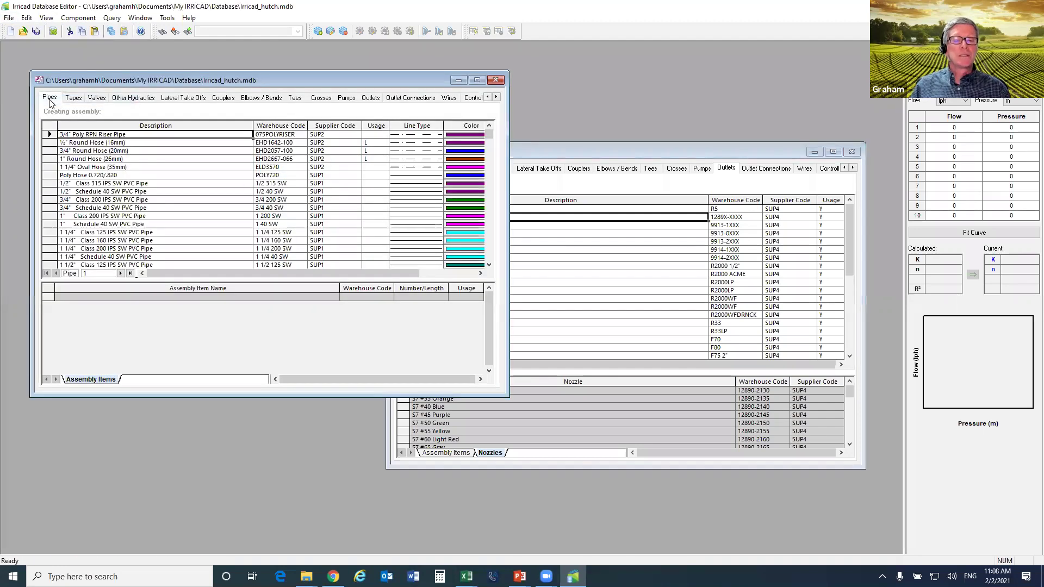
# List the valves in both databases and copy the NEL INL 4x3x4" PVC HI B25E01R60S0H3 valve component from Irricad_hutch.mdb
pyautogui.click(96, 98)
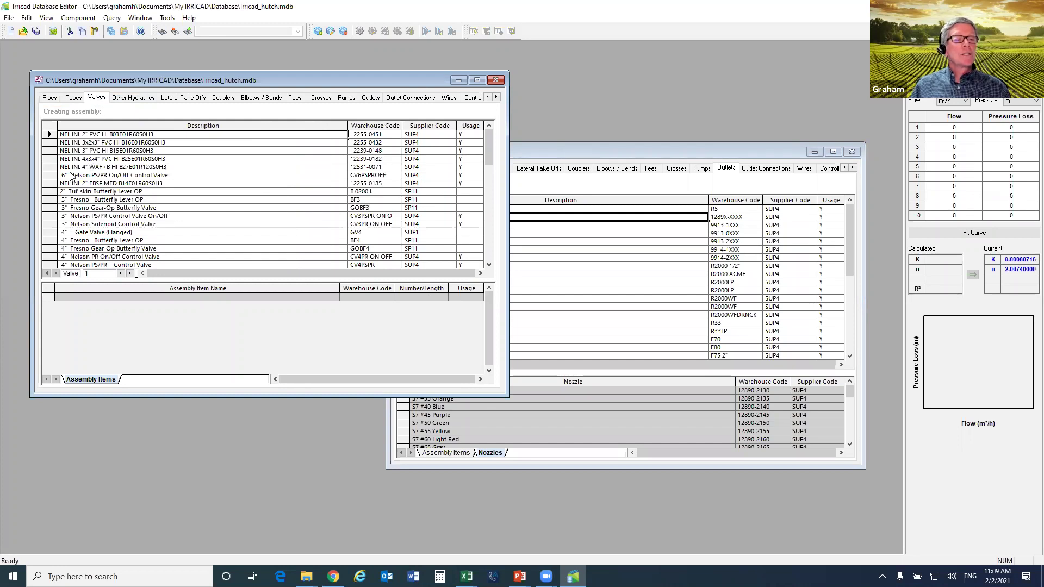
pyautogui.click(50, 158)
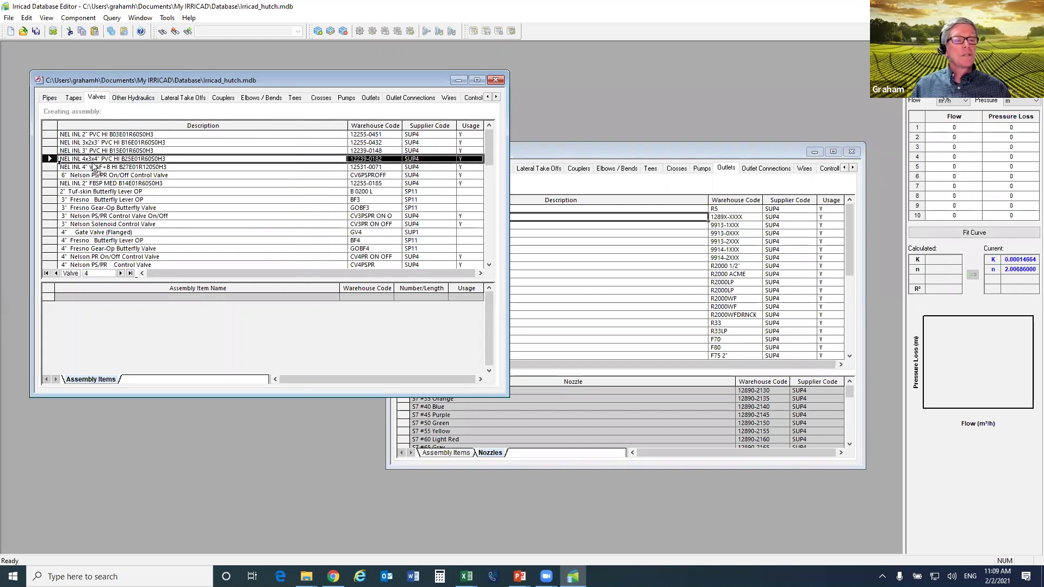
pyautogui.click(635, 156)
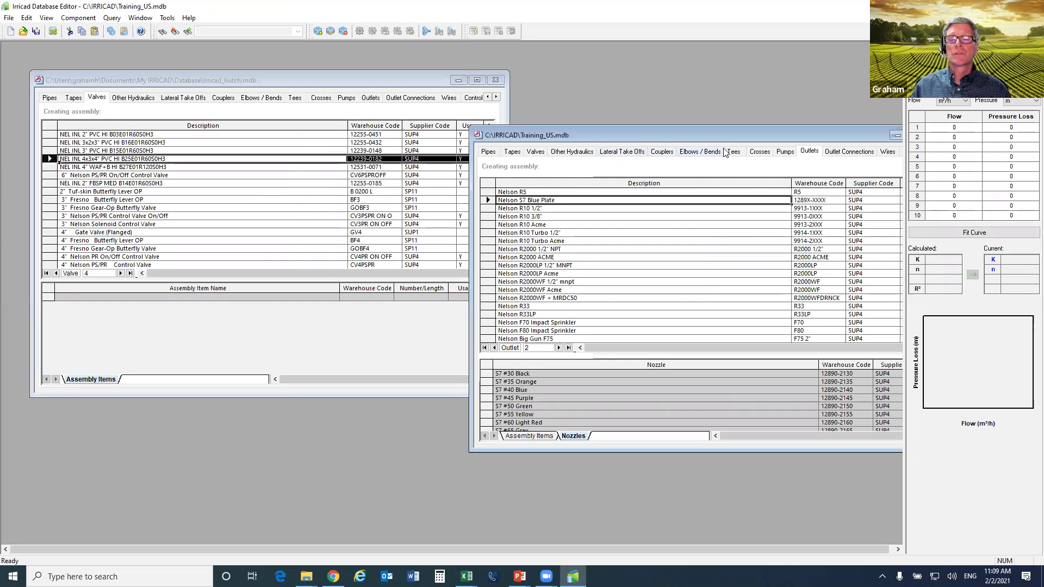
pyautogui.click(535, 153)
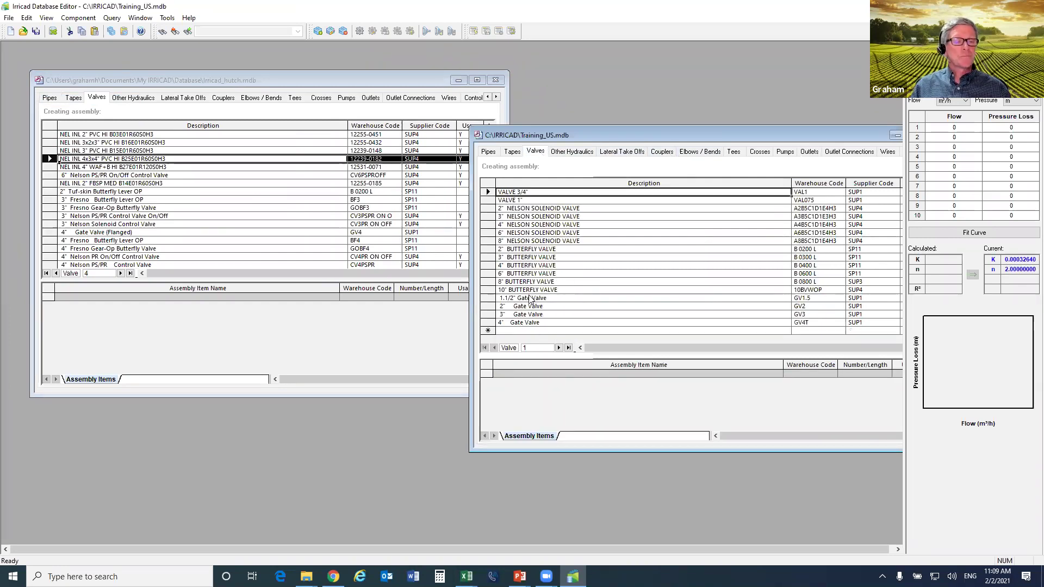
pyautogui.click(297, 79)
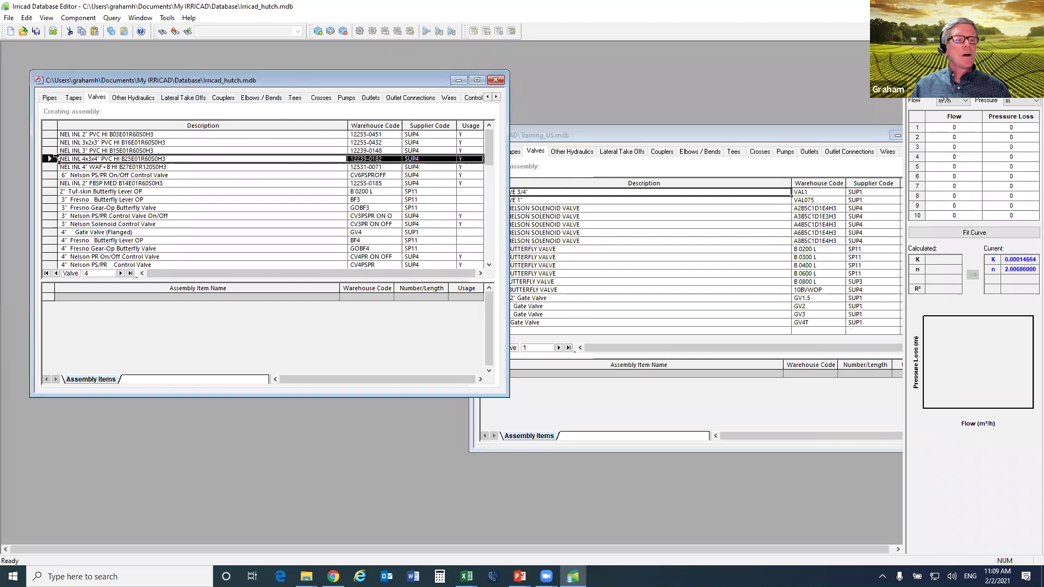
pyautogui.click(26, 18)
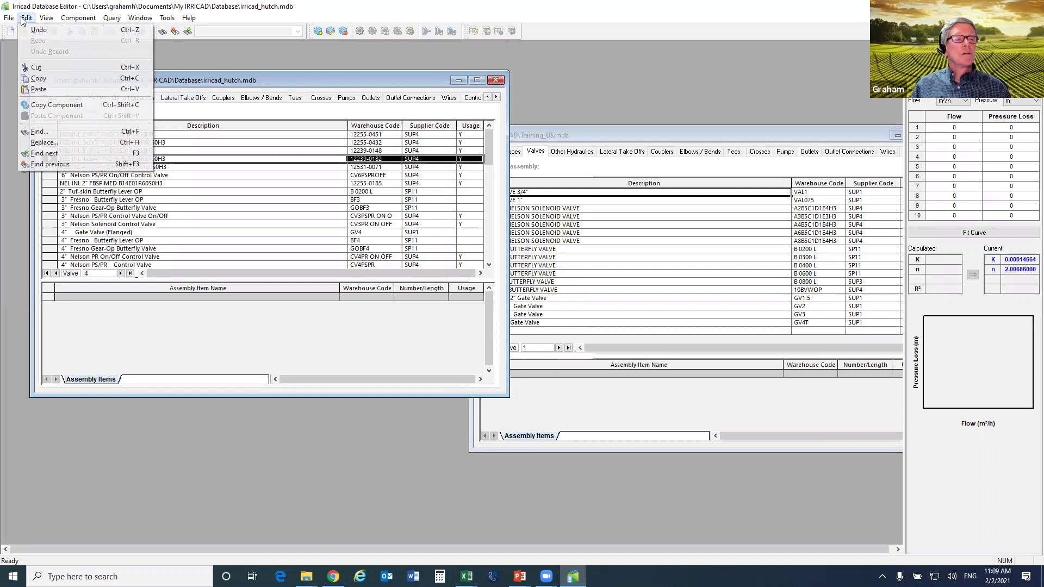
pyautogui.click(65, 105)
# Reposition the Training_US.mdb window over the other database and paste the copied valve component into its valves list
pyautogui.click(687, 139)
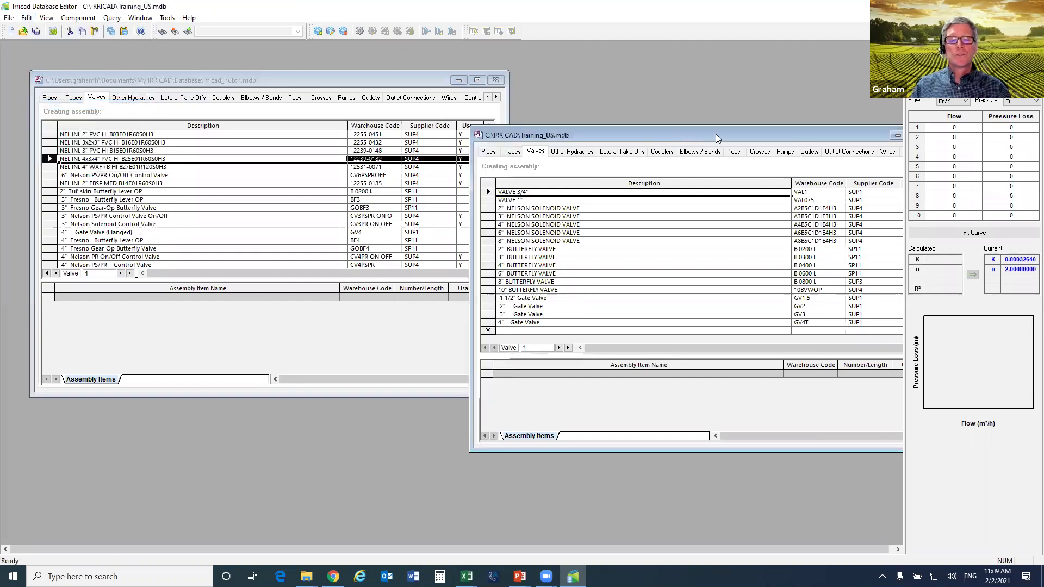
pyautogui.moveTo(717, 142); pyautogui.dragTo(540, 152)
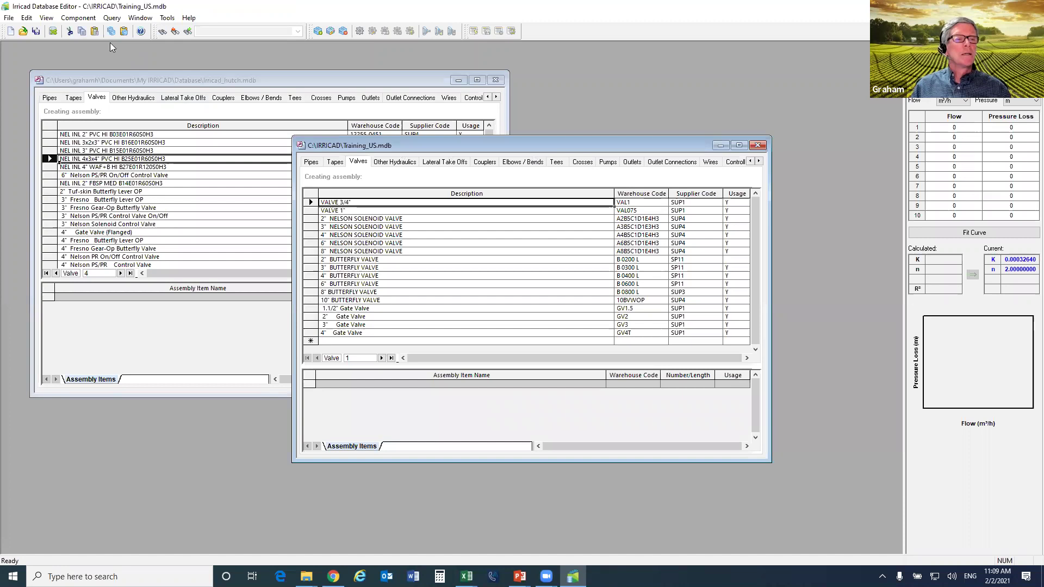
pyautogui.click(27, 18)
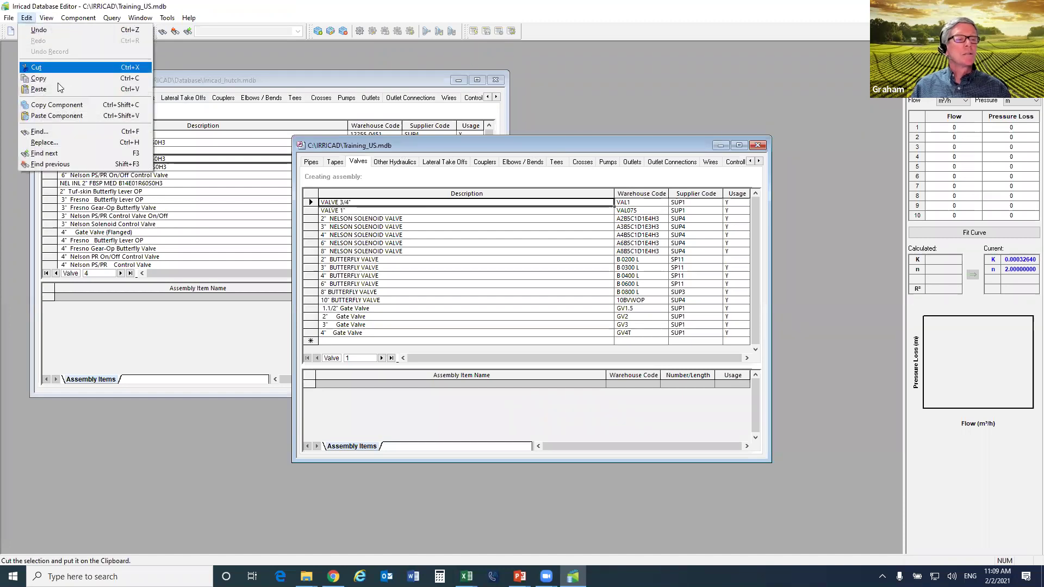
pyautogui.click(74, 117)
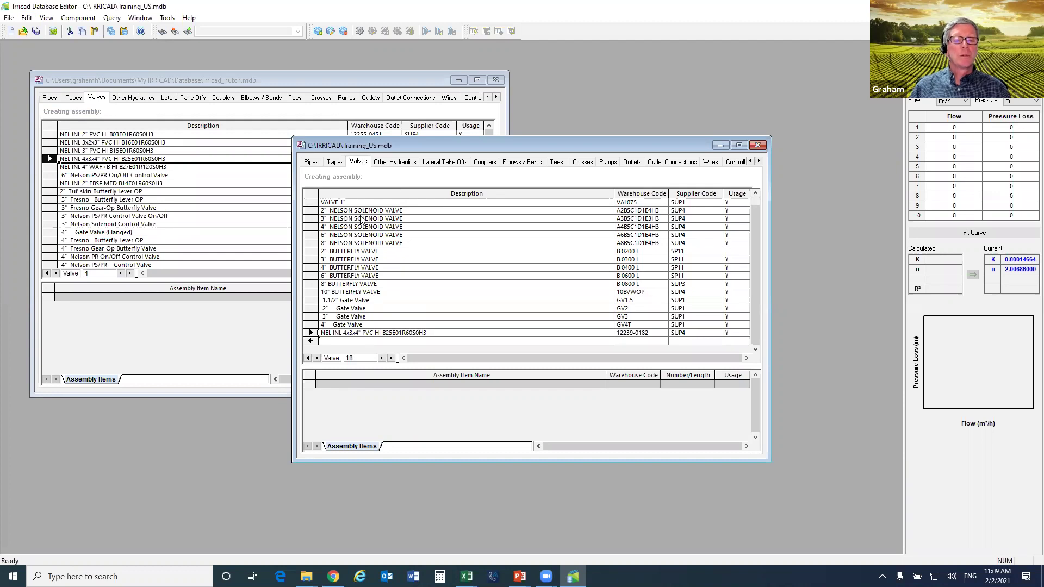
# Refresh the Training_US.mdb valves list, review the pasted NEL INL 4x3x4" valve's record, and close it without saving
pyautogui.click(335, 162)
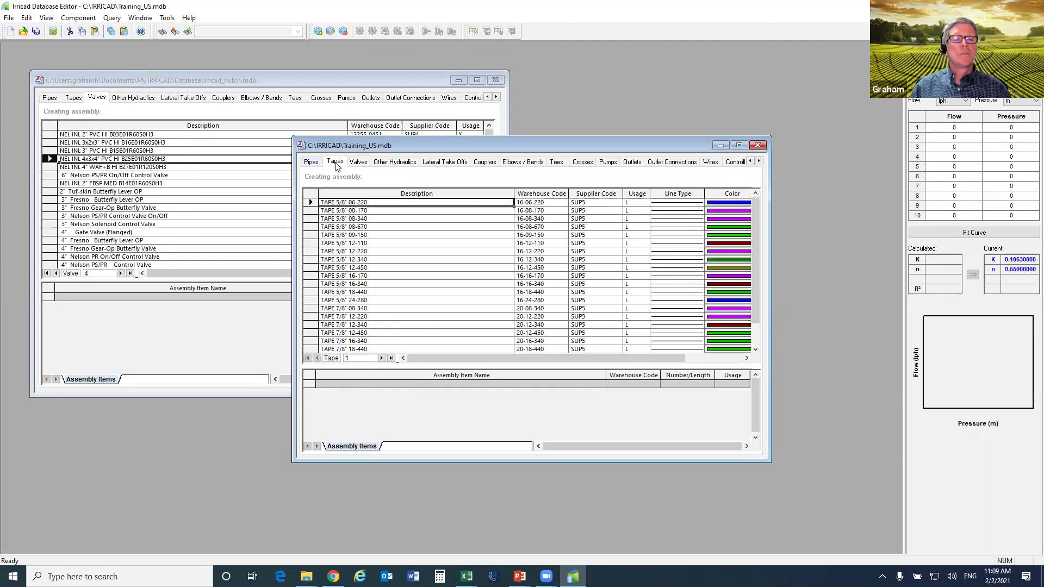
pyautogui.click(357, 161)
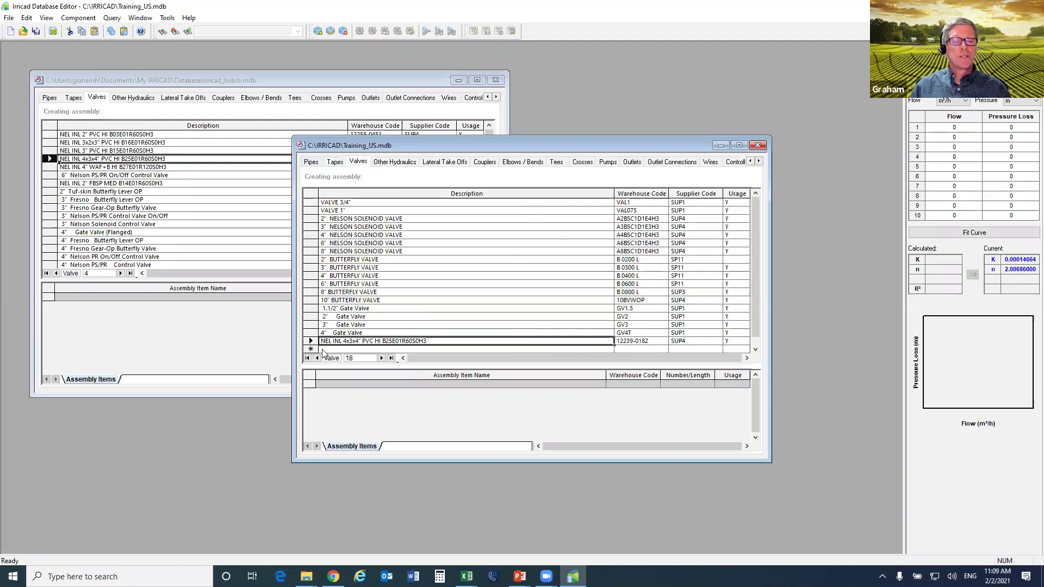
pyautogui.doubleClick(311, 340)
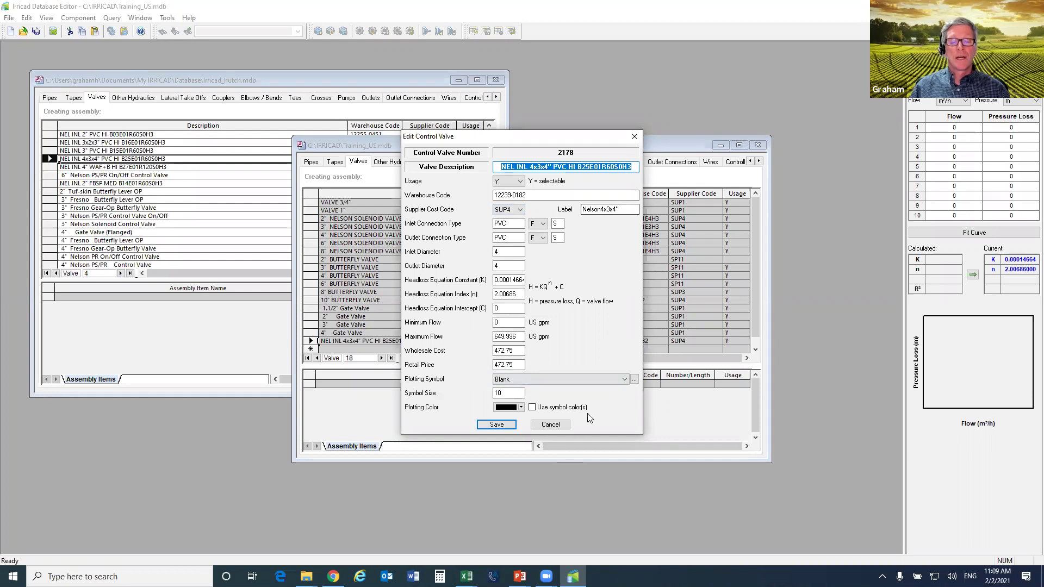
pyautogui.click(561, 424)
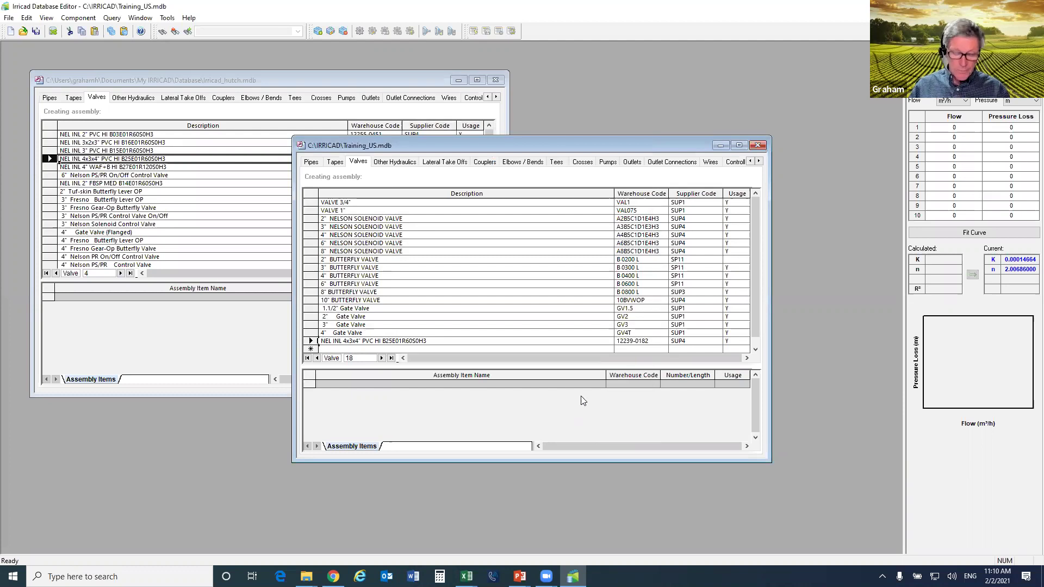
# Close Irricad_hutch.mdb without saving, then reposition the Training_US.mdb window and show its outlets
pyautogui.click(314, 81)
pyautogui.click(496, 80)
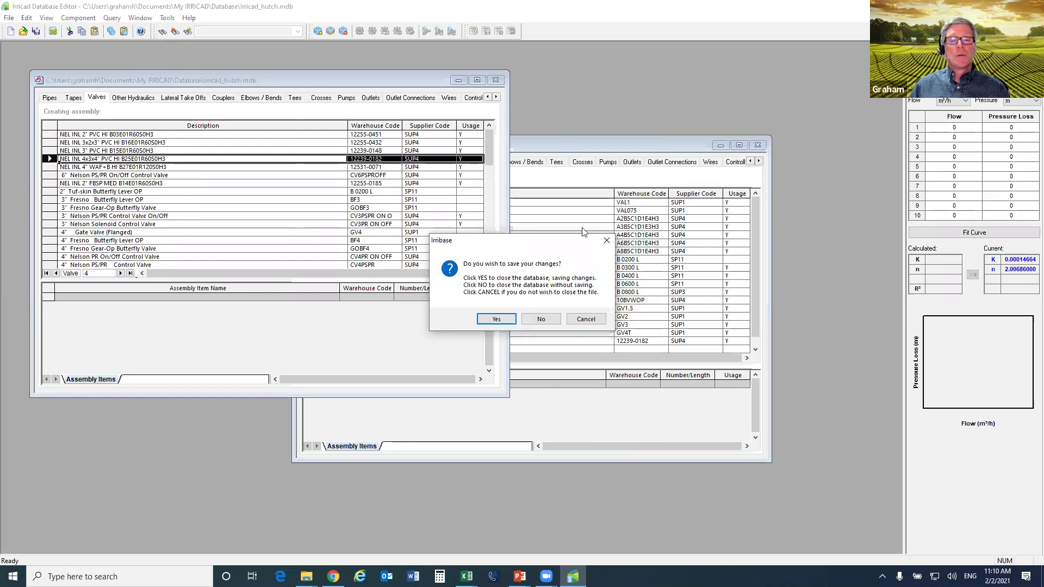
pyautogui.click(547, 322)
pyautogui.moveTo(522, 143); pyautogui.dragTo(413, 96)
pyautogui.click(521, 116)
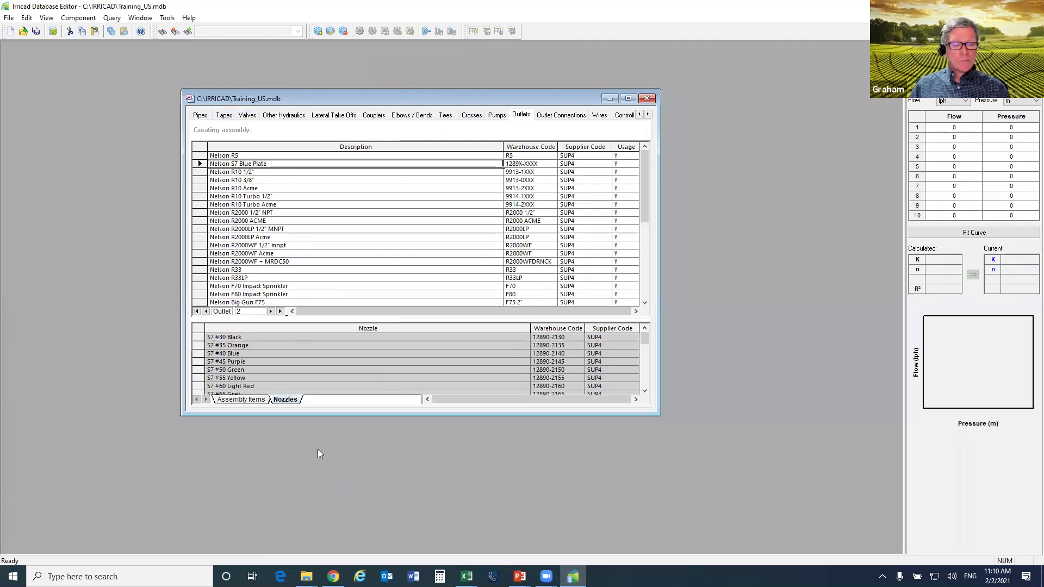
# Clean the database fields of C:\IRRICAD\Training_US.mdb and close the cleaning dialog
pyautogui.click(168, 19)
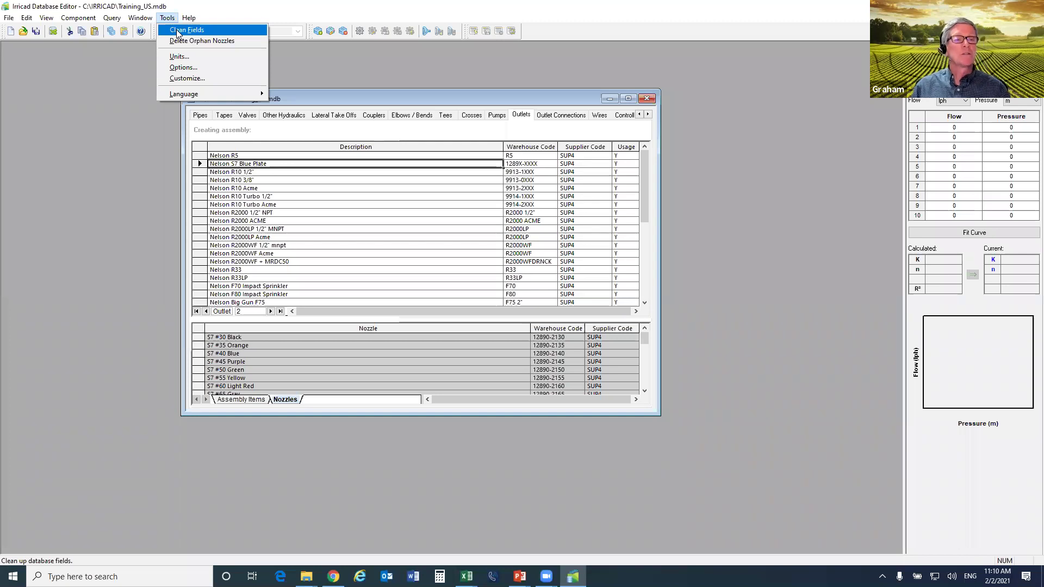
pyautogui.click(187, 30)
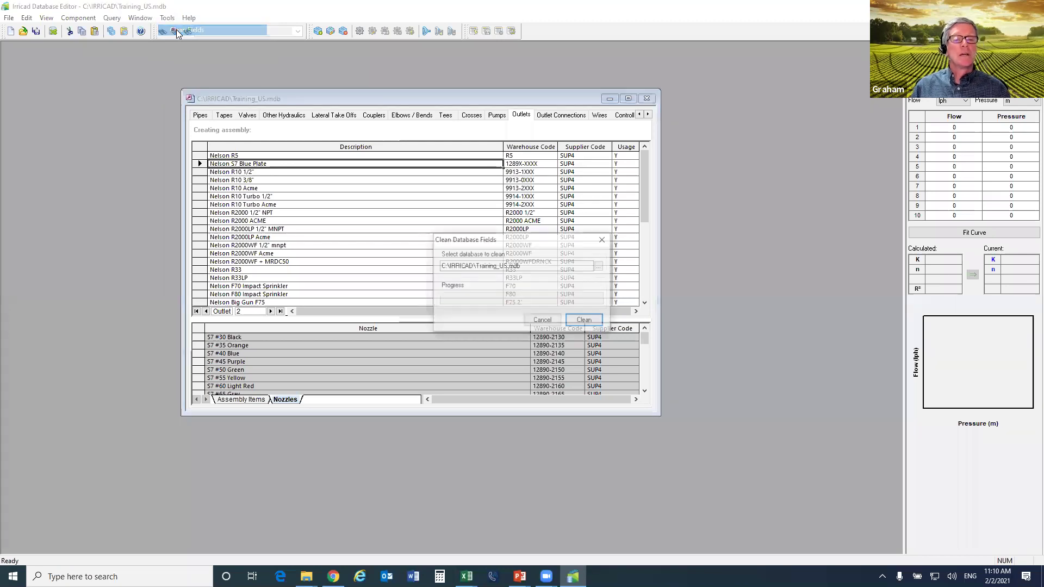
pyautogui.click(589, 323)
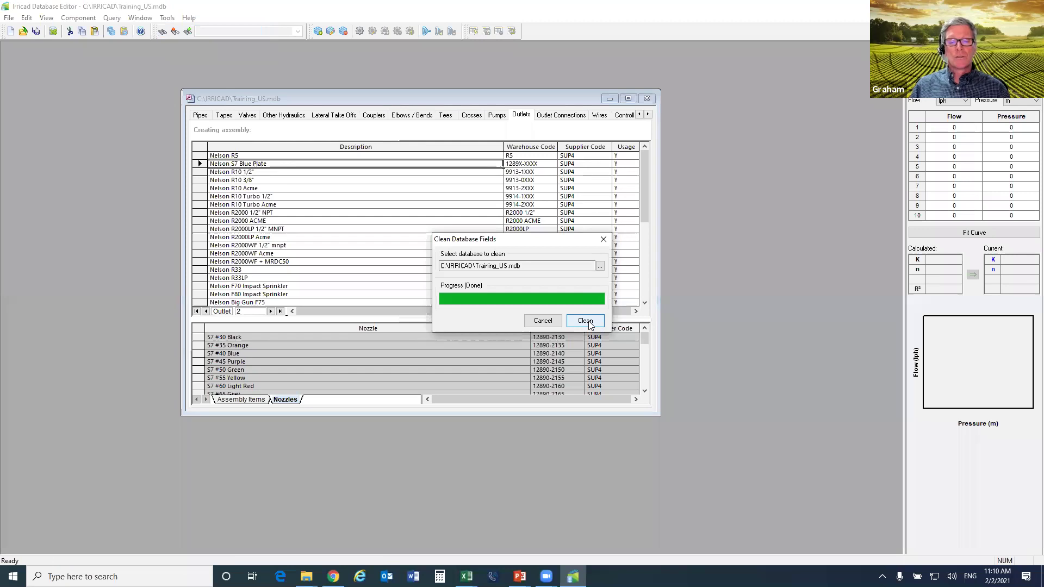
pyautogui.click(603, 241)
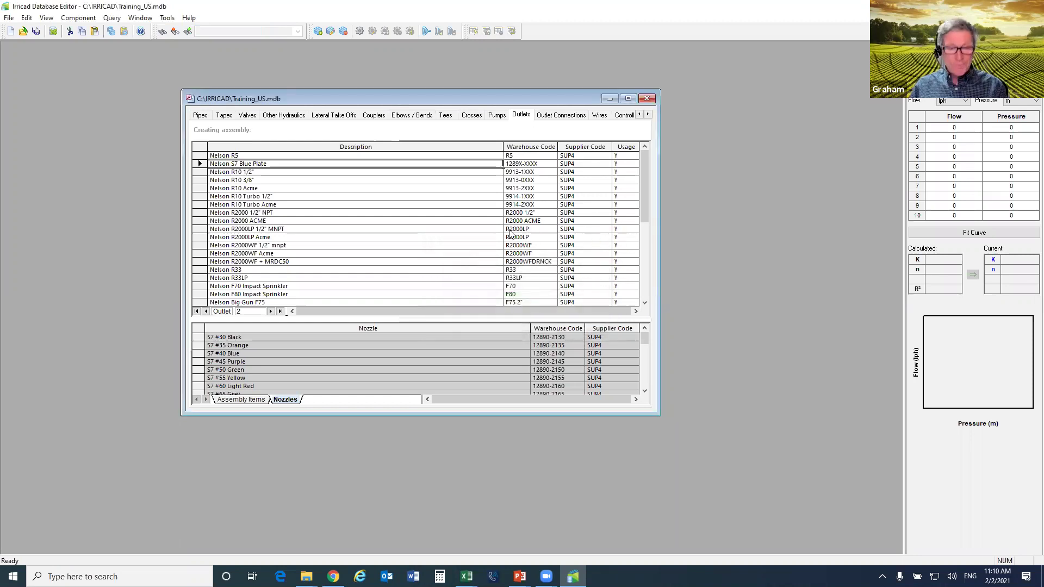
# Close Training_US.mdb with its changes saved, and reopen the recent database Irricad_hutch.mdb in a maximized window
pyautogui.click(648, 100)
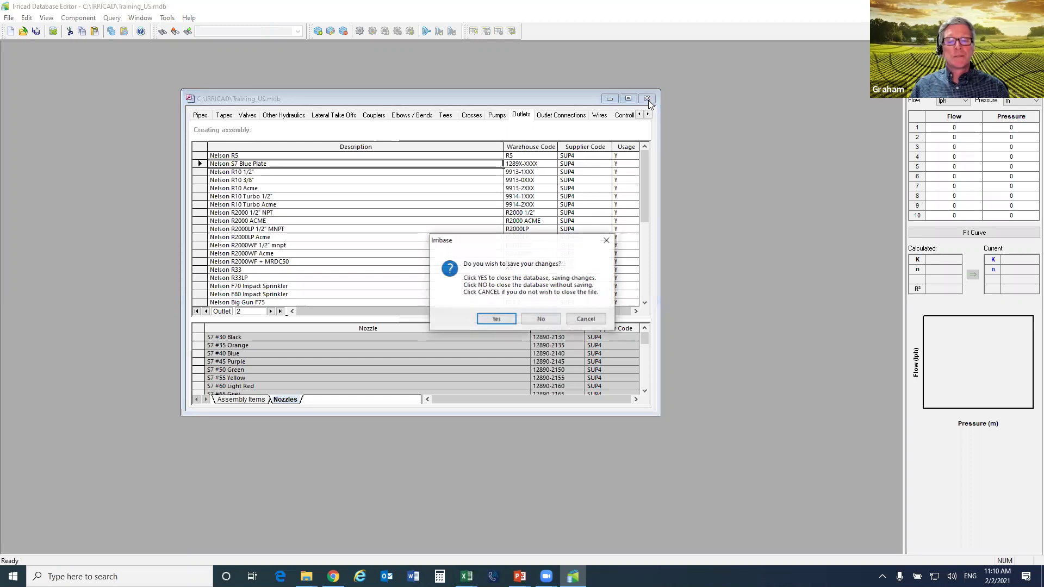
pyautogui.click(495, 319)
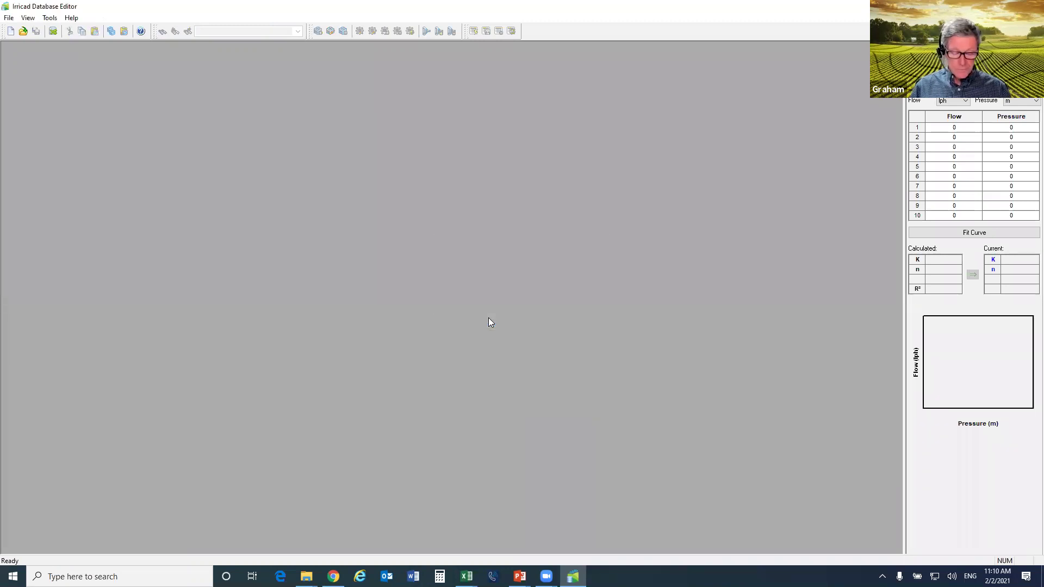
pyautogui.click(8, 17)
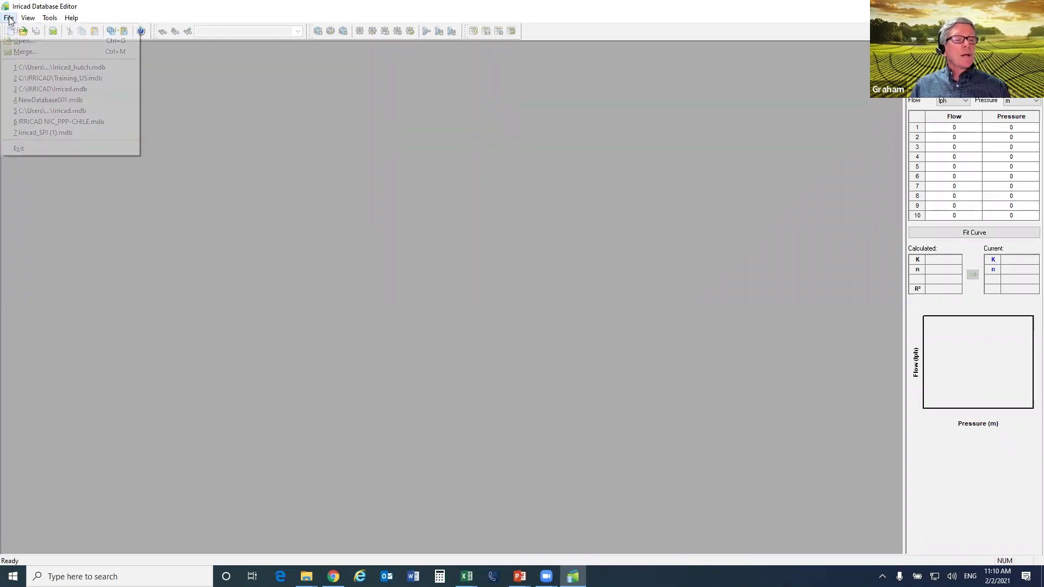
pyautogui.click(61, 68)
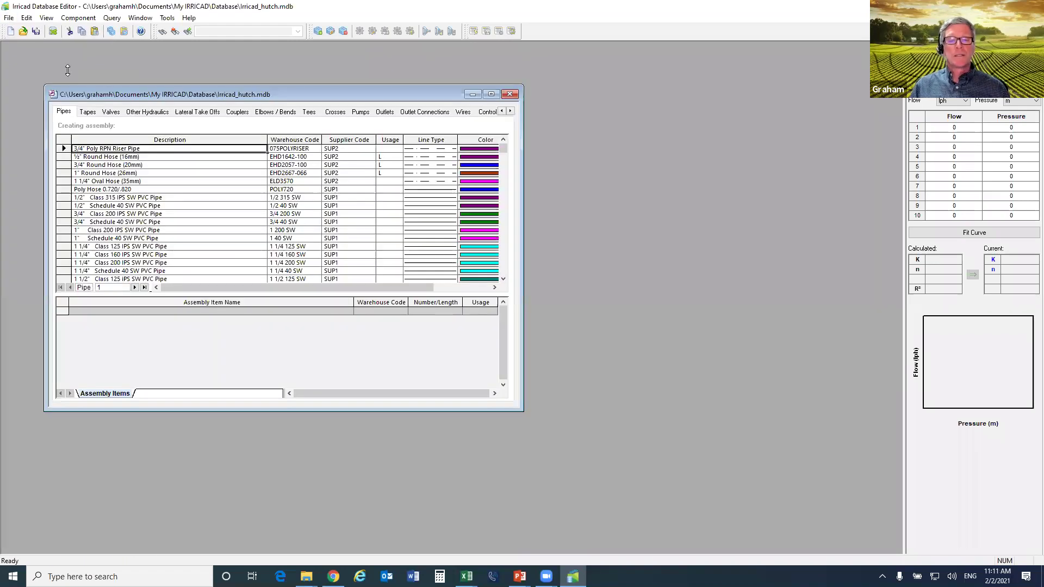
pyautogui.click(492, 94)
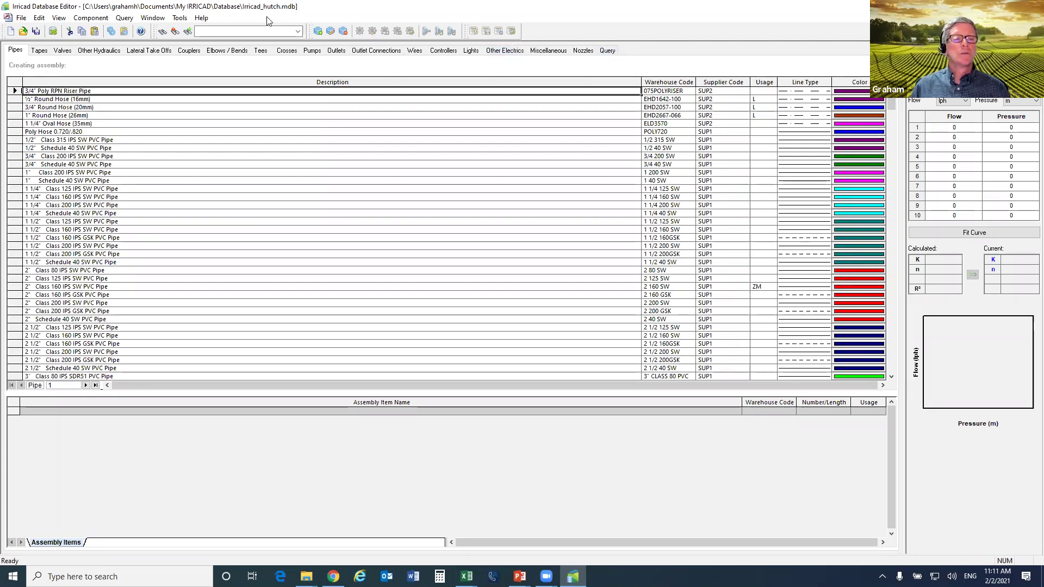
# Review the setup options for warnings, startup behaviour and the query tab, and accept them as they are
pyautogui.click(180, 19)
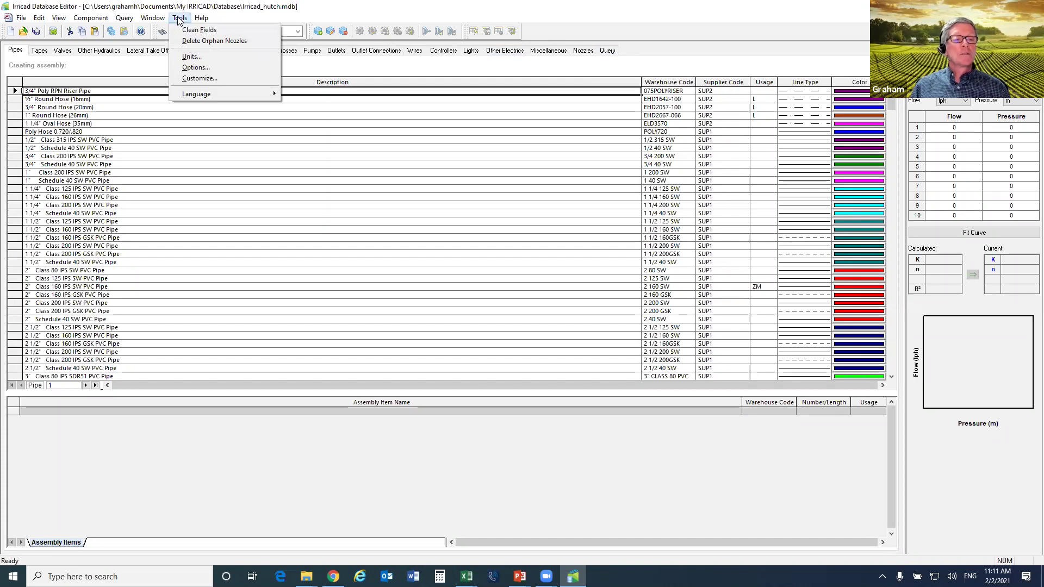
pyautogui.click(199, 68)
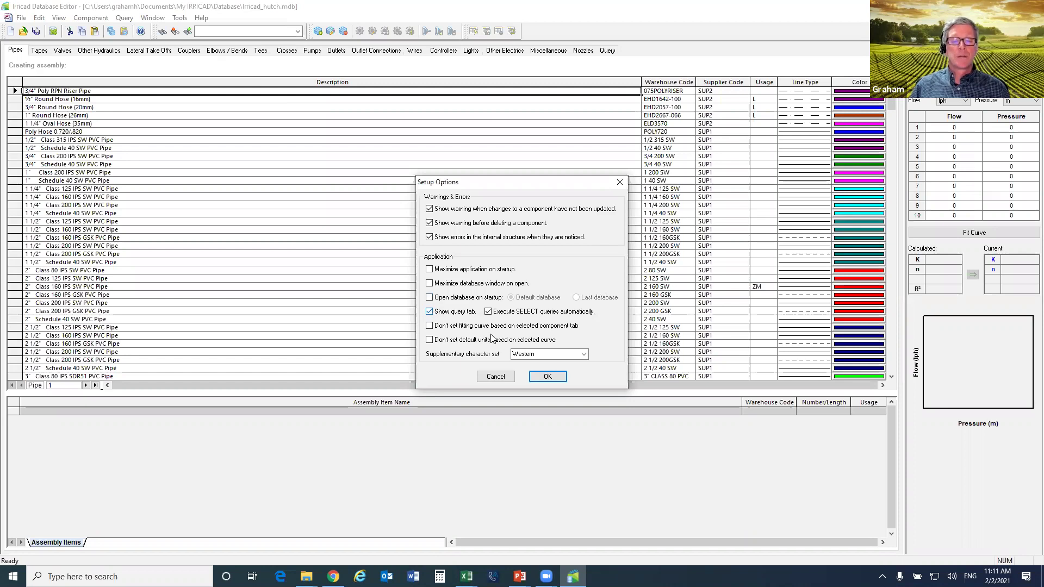
pyautogui.click(547, 376)
# Review the toolbar customization settings, select the Query toolbar entry, and accept the dialog
pyautogui.click(183, 20)
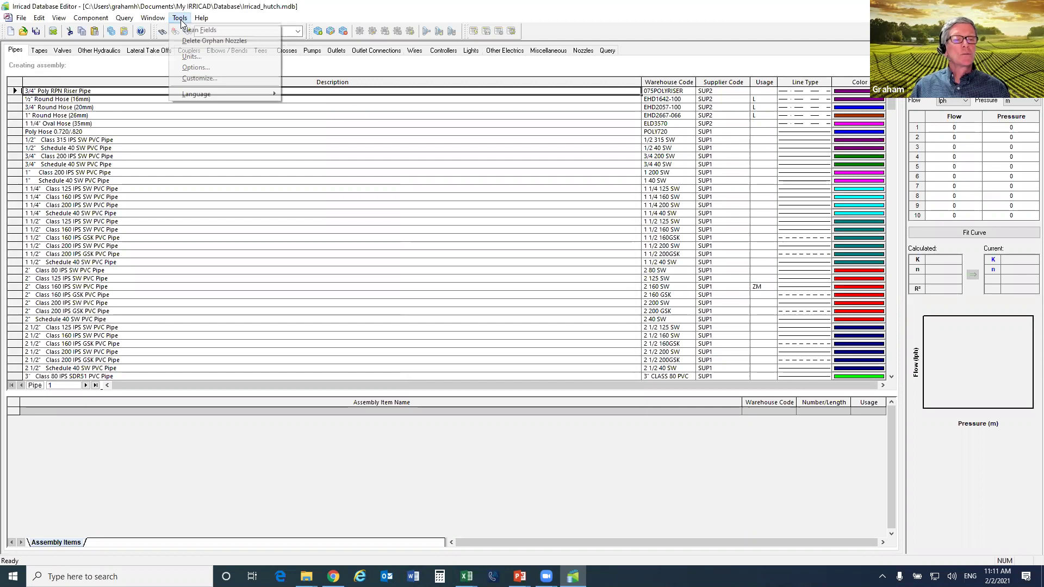
pyautogui.click(219, 78)
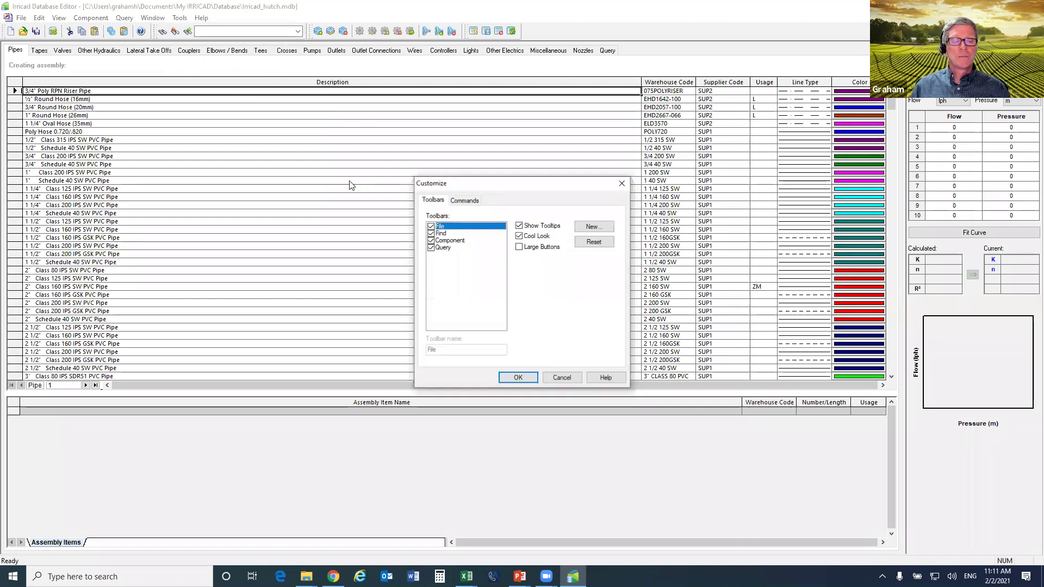
pyautogui.click(431, 248)
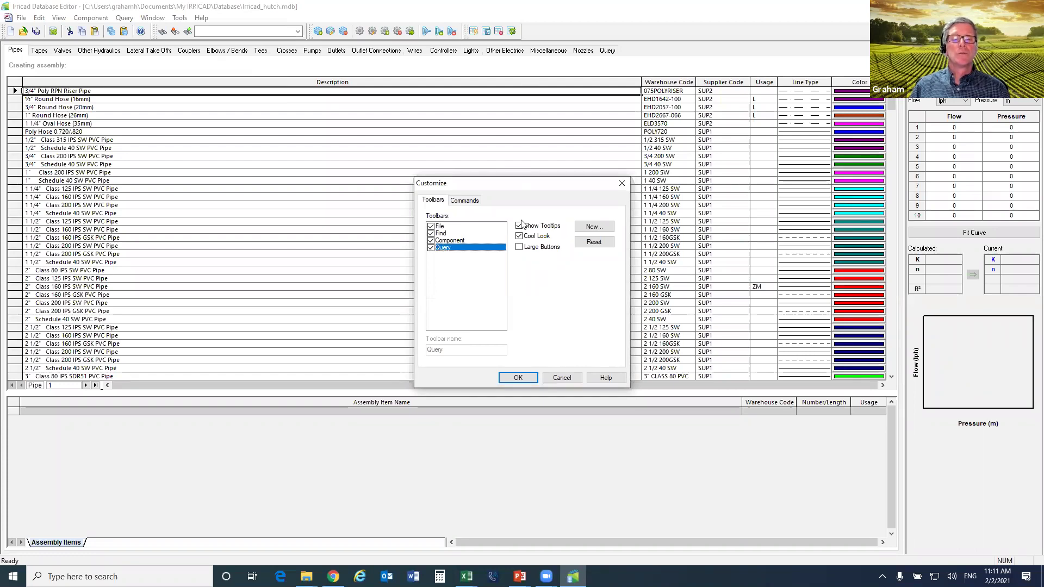
pyautogui.click(518, 377)
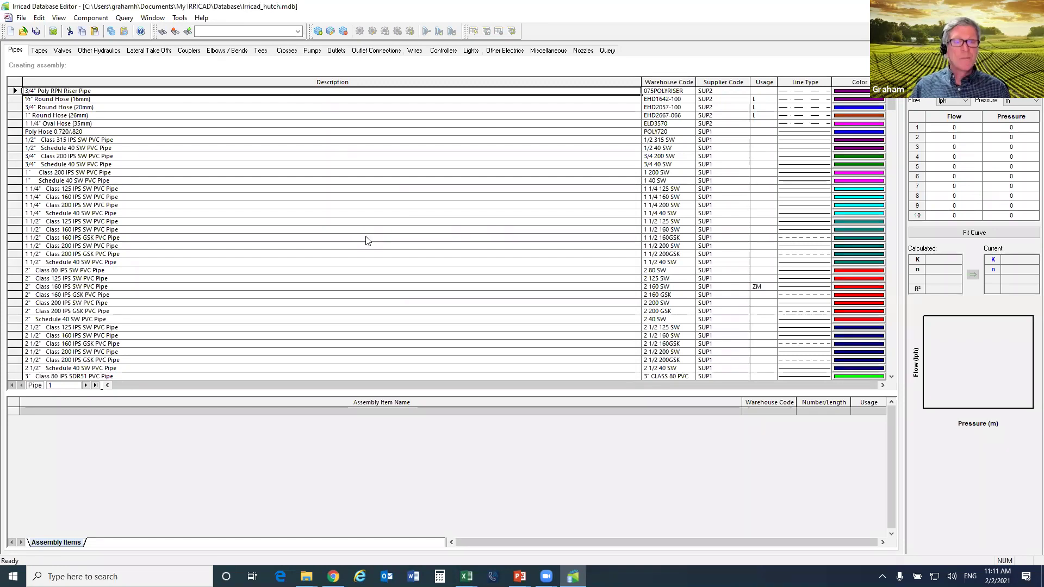
# Run the saved query 01 Show Pipe Types on Irricad_hutch.mdb and examine its results and SQL statement
pyautogui.click(607, 50)
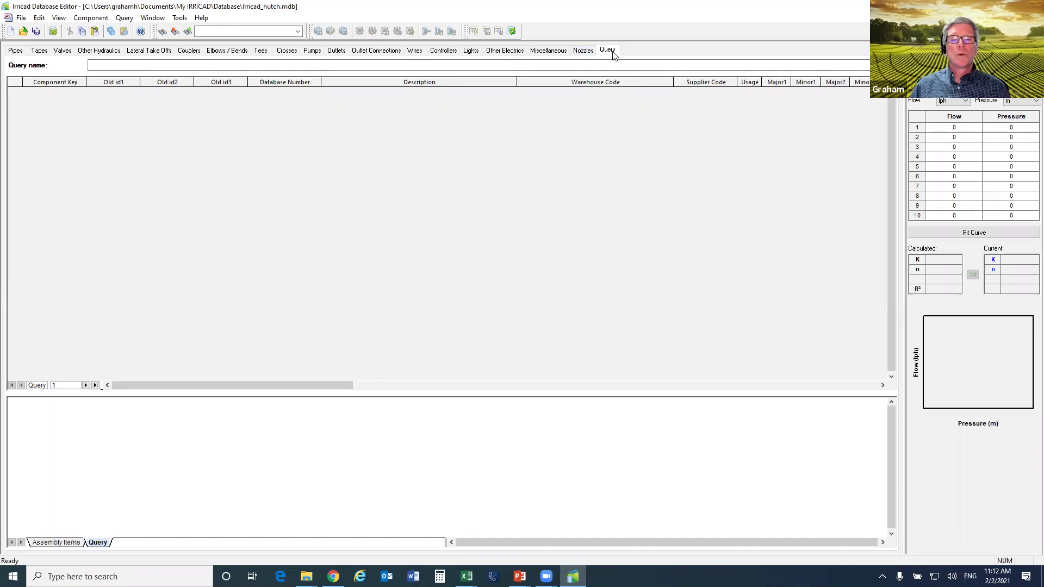
pyautogui.click(677, 64)
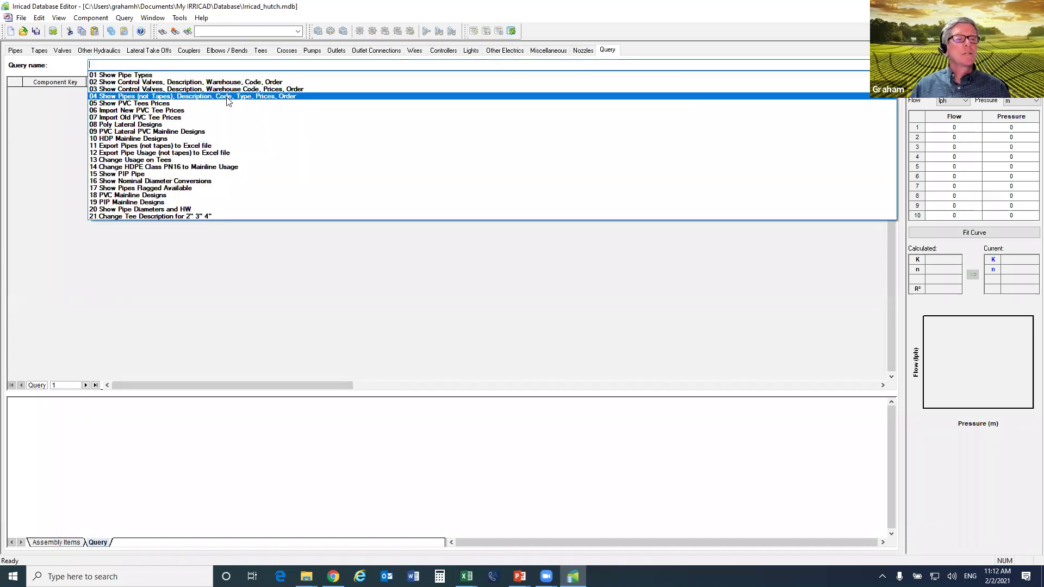
pyautogui.click(169, 74)
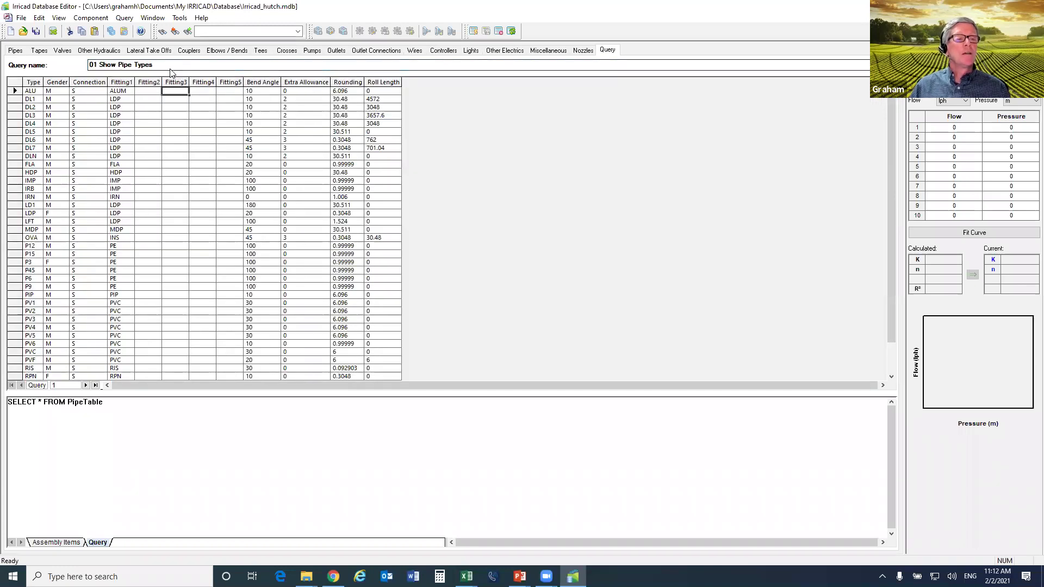
pyautogui.click(169, 65)
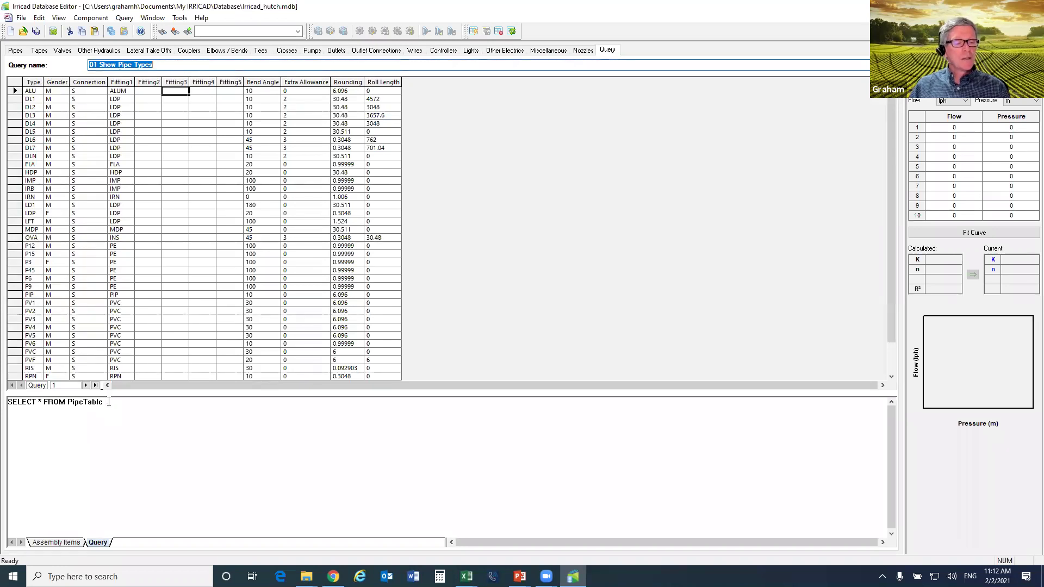
# Examine the SQL statement of the 01 Show Pipe Types query and look through the list of saved queries
pyautogui.moveTo(109, 401); pyautogui.dragTo(8, 402)
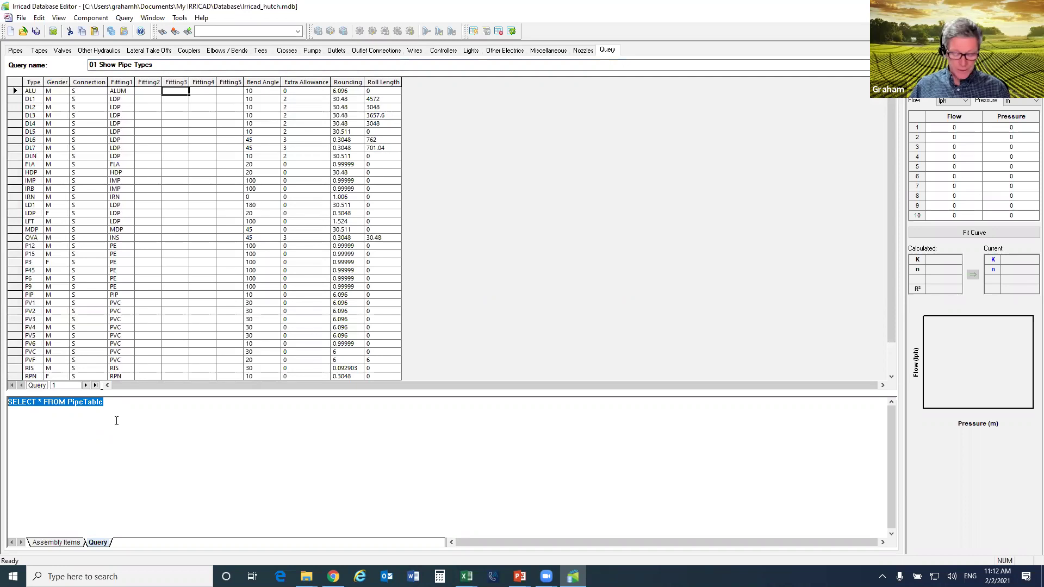
pyautogui.click(137, 402)
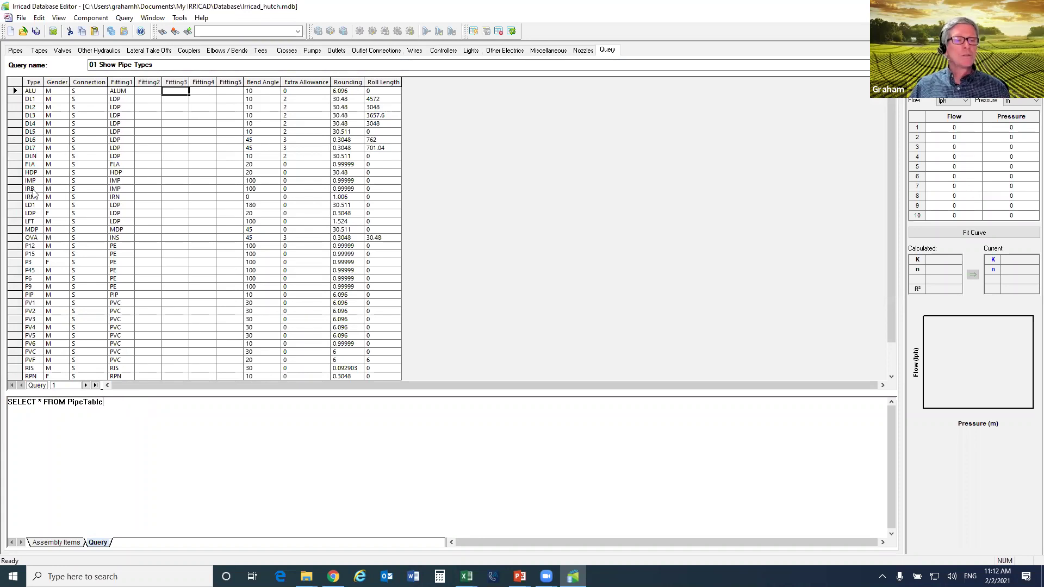
pyautogui.click(121, 65)
pyautogui.click(128, 406)
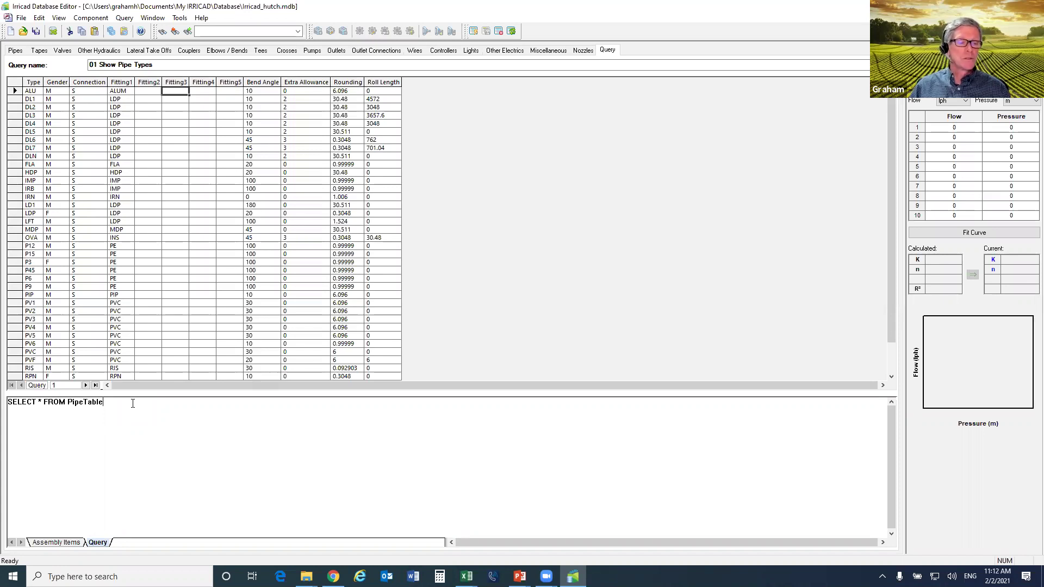
pyautogui.click(163, 64)
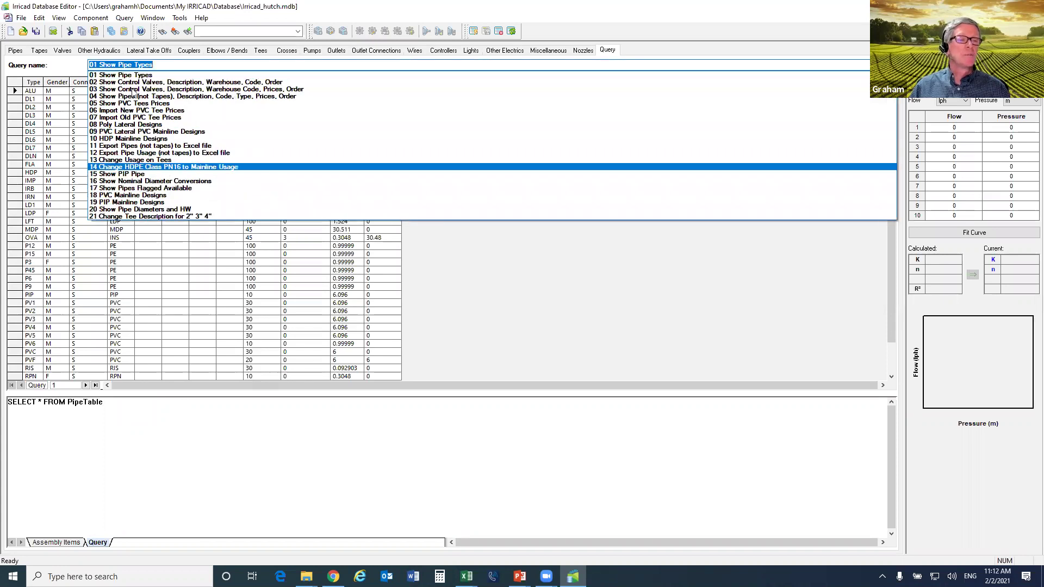
pyautogui.click(200, 64)
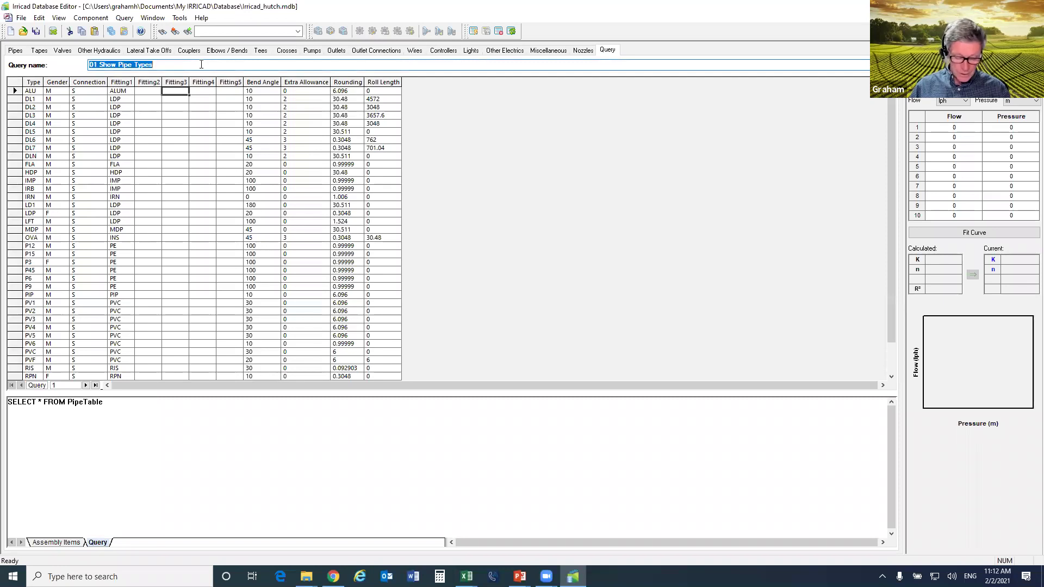
# Review the pipes table, checking the Usage column for the pipes flagged as available
pyautogui.click(15, 50)
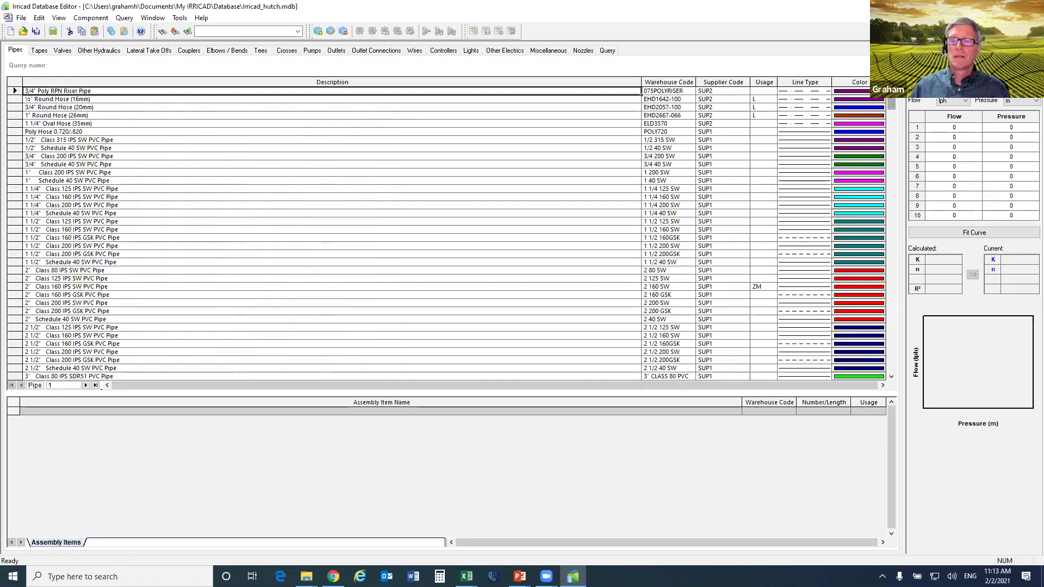
pyautogui.moveTo(891, 106); pyautogui.dragTo(879, 199)
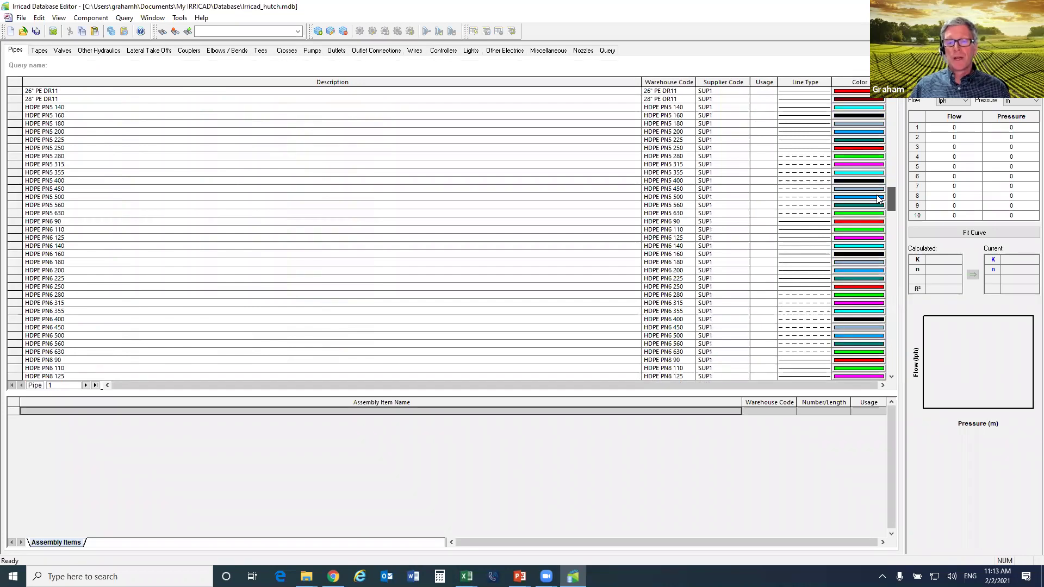
pyautogui.moveTo(876, 195); pyautogui.dragTo(887, 103)
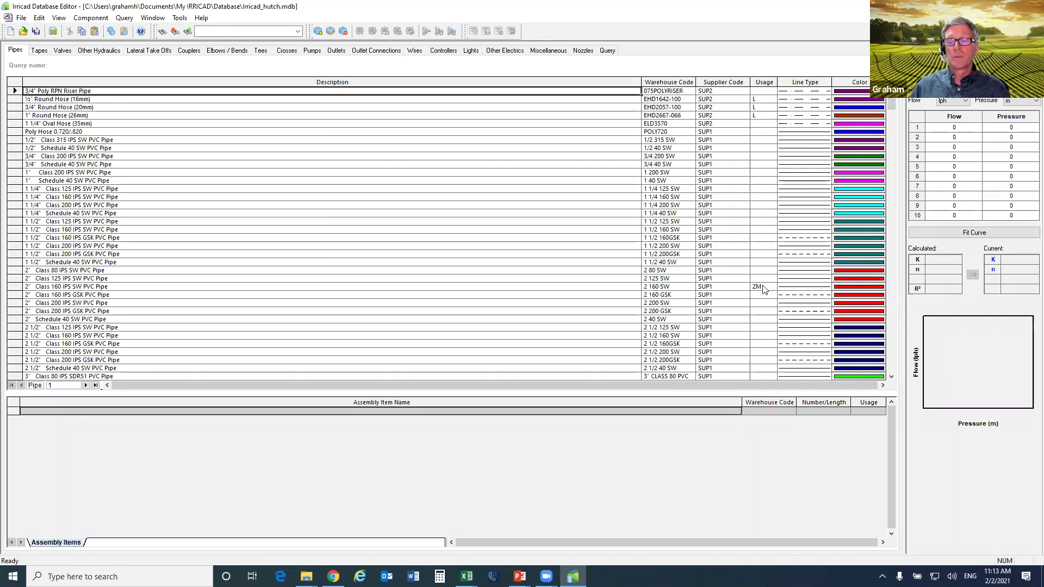
pyautogui.scroll(-7, 894, 109)
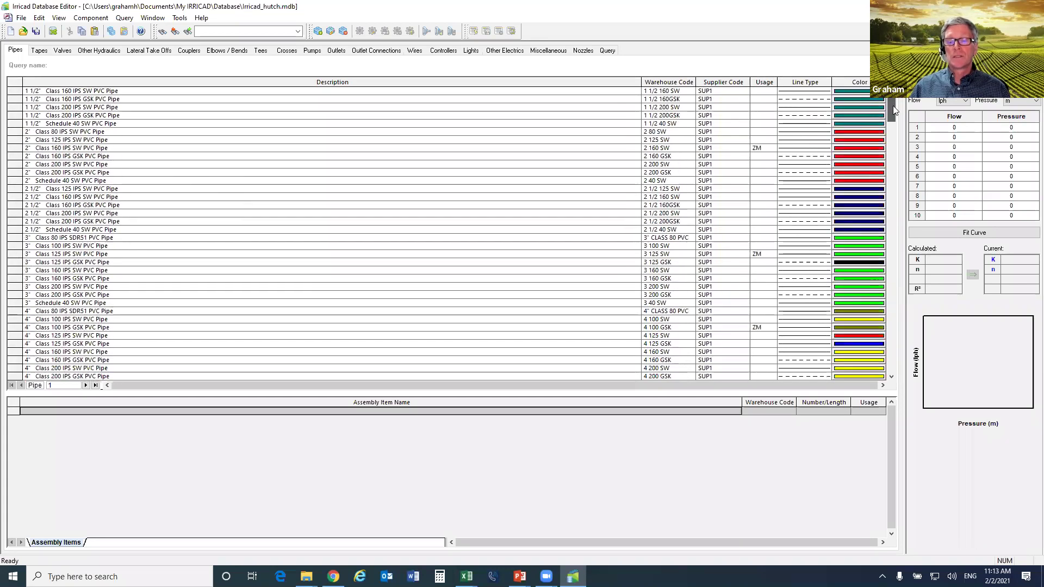
pyautogui.moveTo(894, 109)
pyautogui.mouseDown()
pyautogui.moveTo(896, 119)
pyautogui.moveTo(896, 99)
pyautogui.mouseUp()
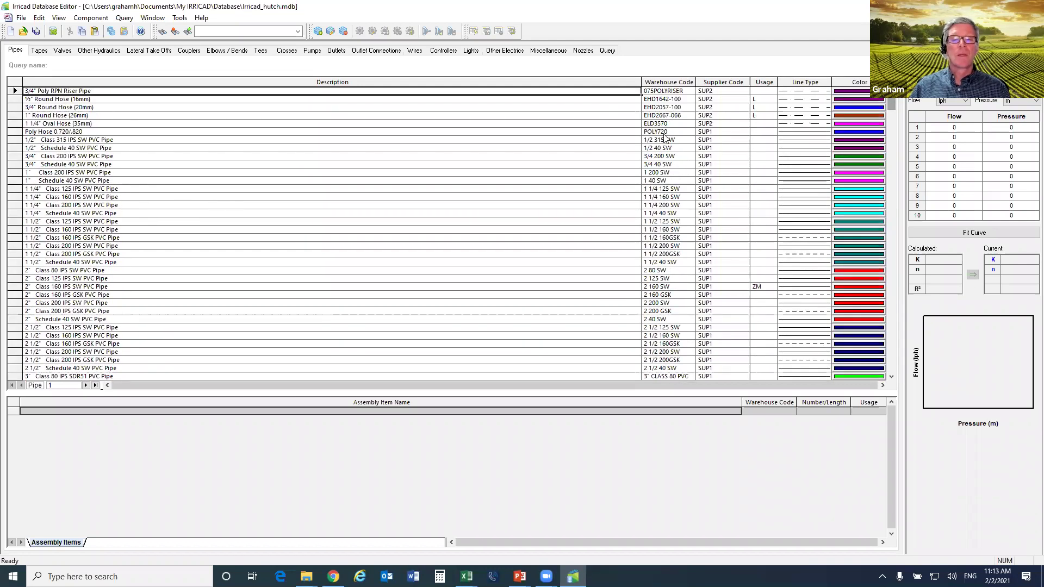
# Run the saved query 17 Show Pipes Flagged Available to list only the pipes with a usage flag
pyautogui.click(611, 53)
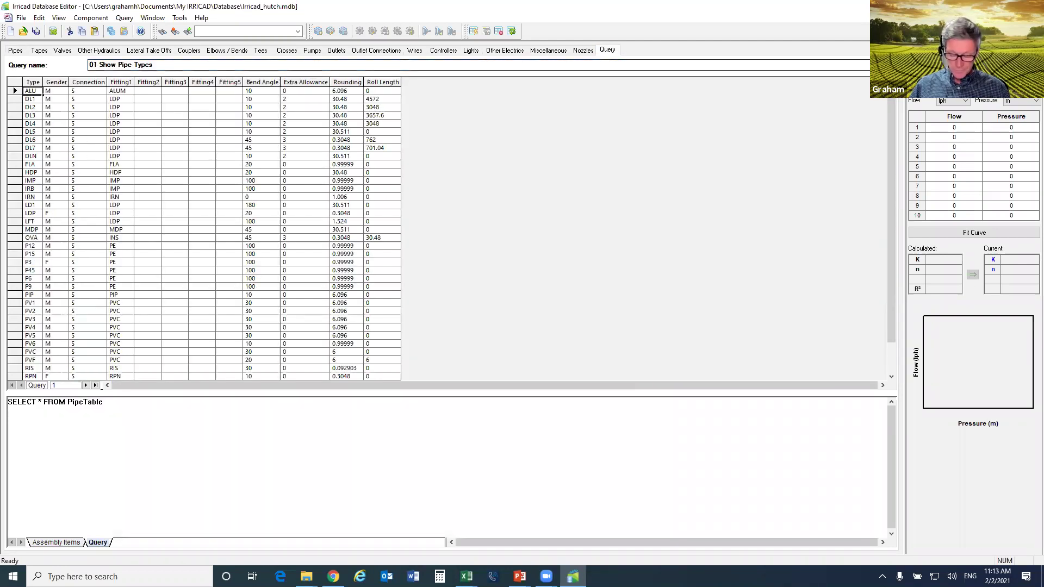
pyautogui.click(764, 65)
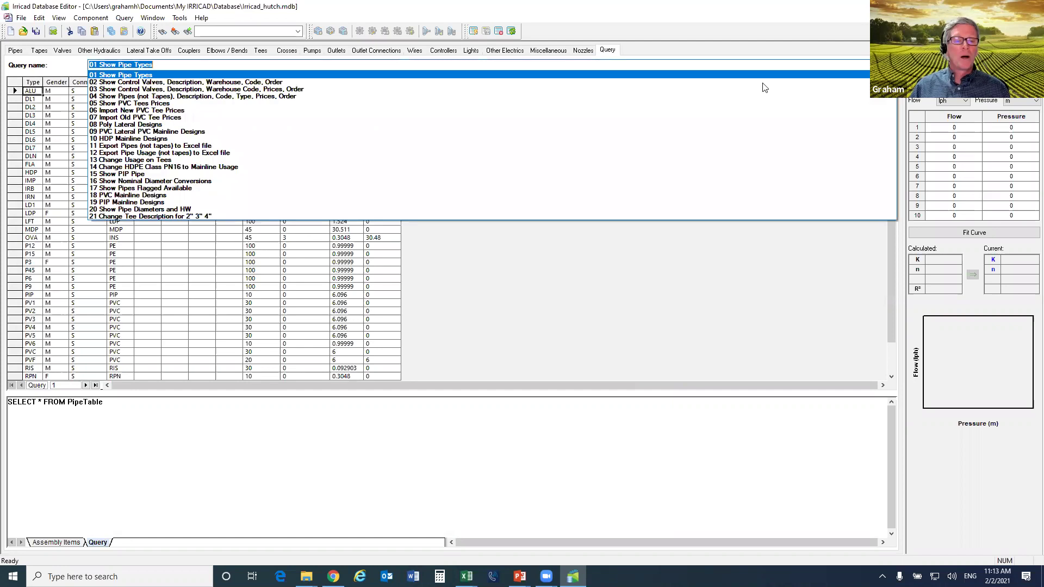
pyautogui.click(211, 189)
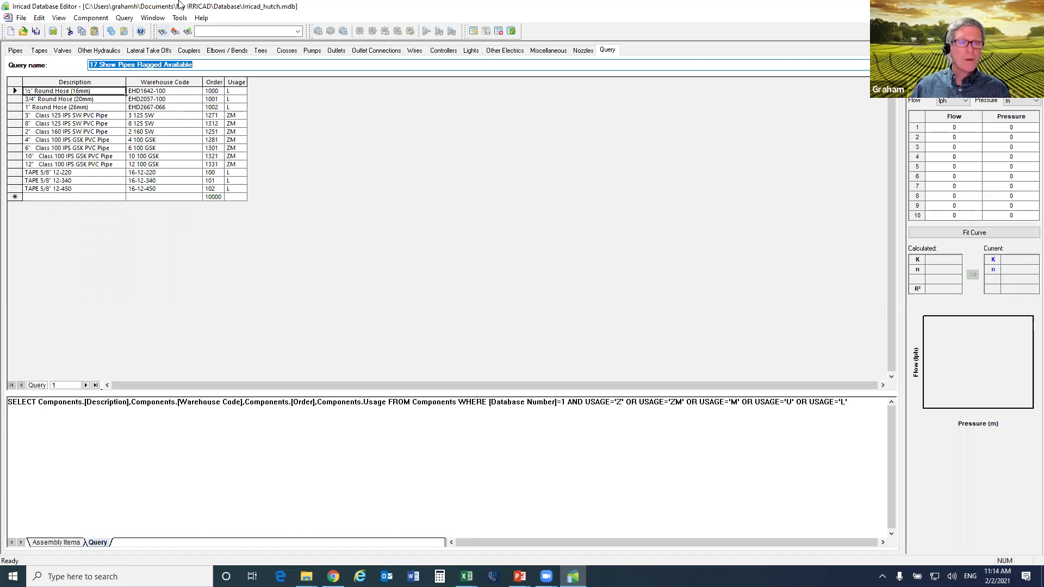
# Locate the 8" Nelson Solenoid Control Valve in the valves table, and list the control valves with query 02 sorted by Order
pyautogui.click(64, 51)
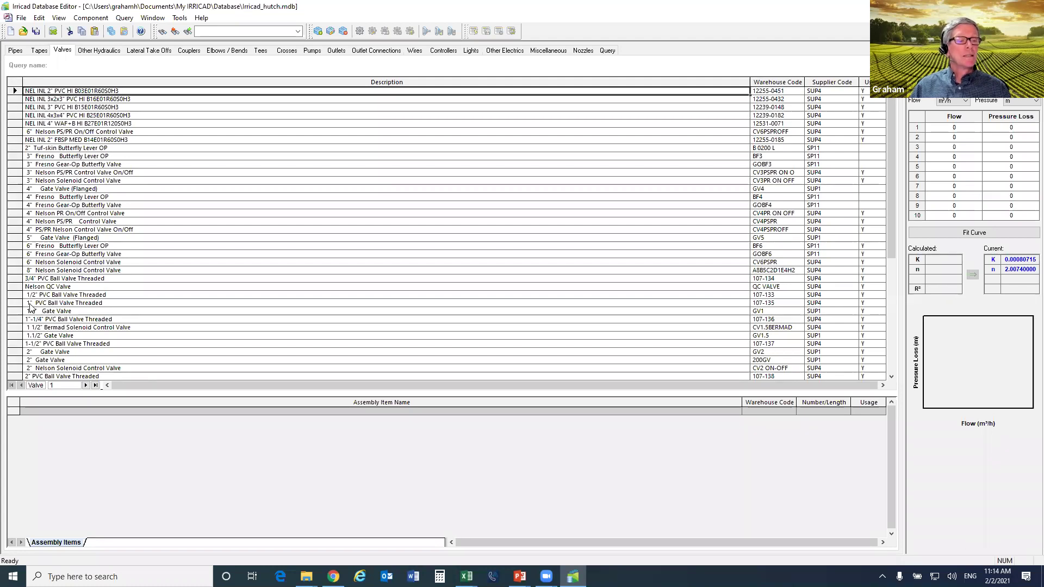
pyautogui.click(14, 270)
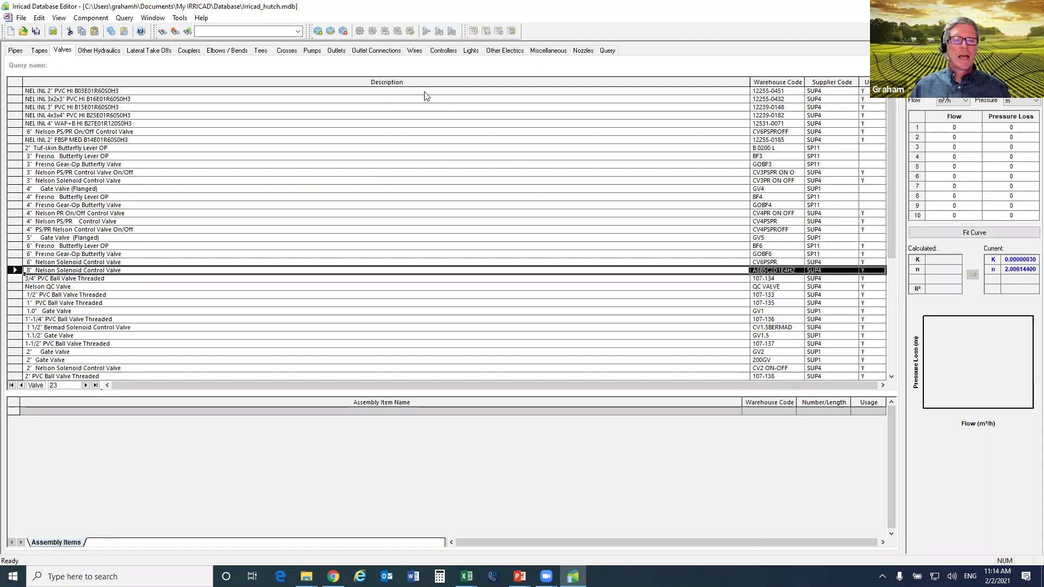
pyautogui.click(608, 51)
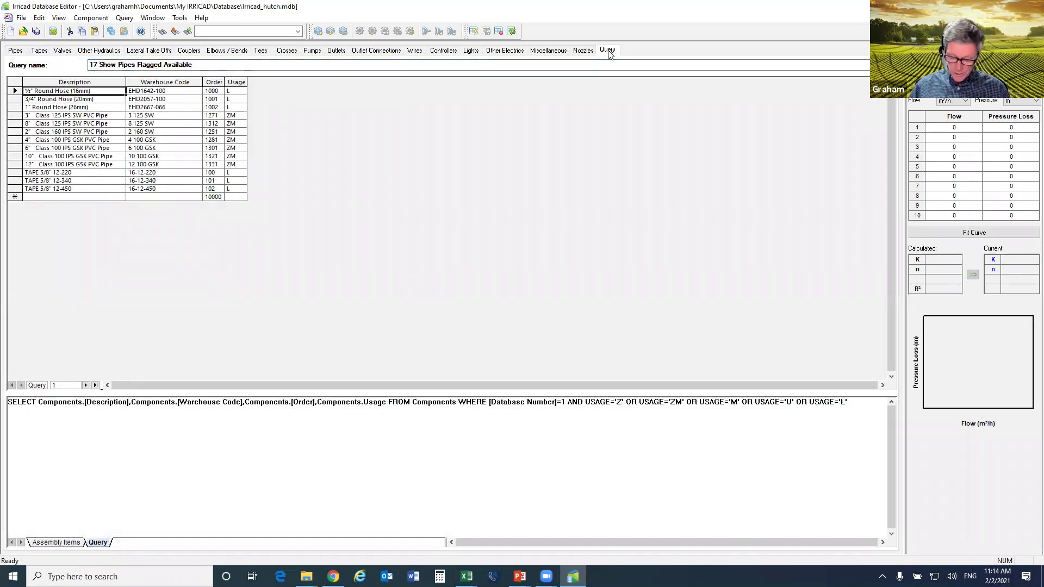
pyautogui.click(218, 65)
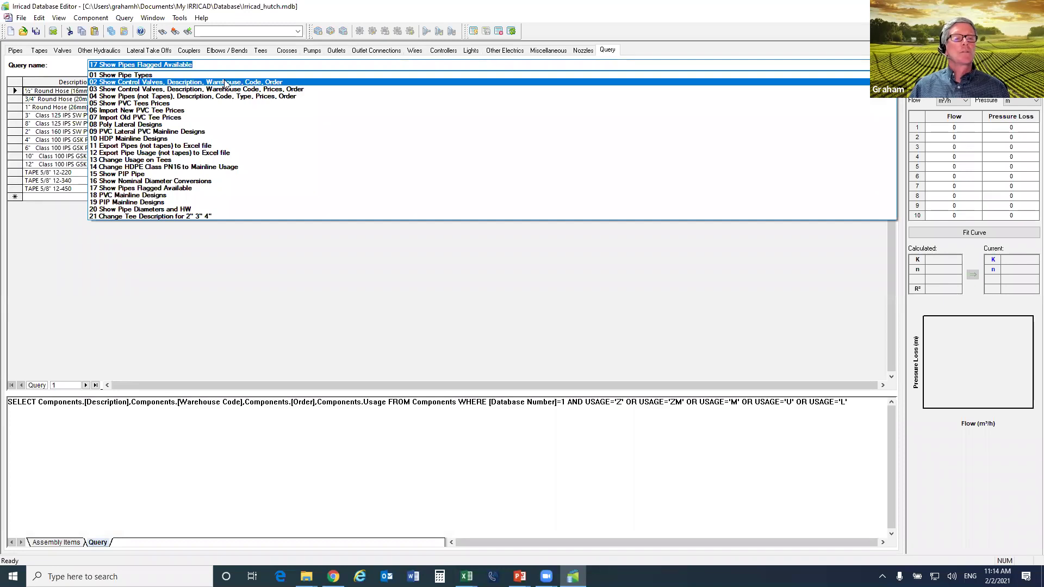
pyautogui.click(260, 84)
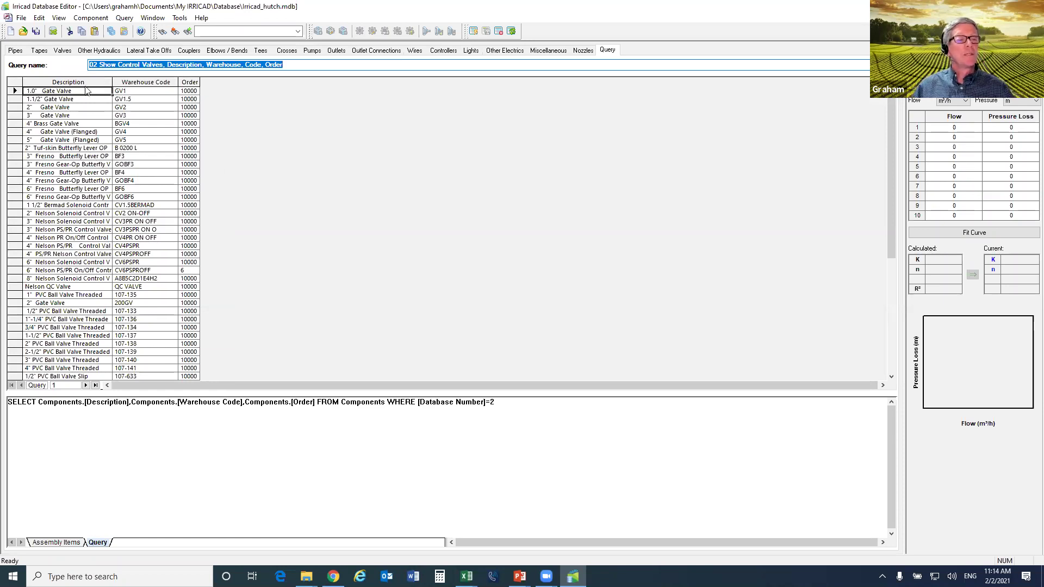
pyautogui.click(191, 82)
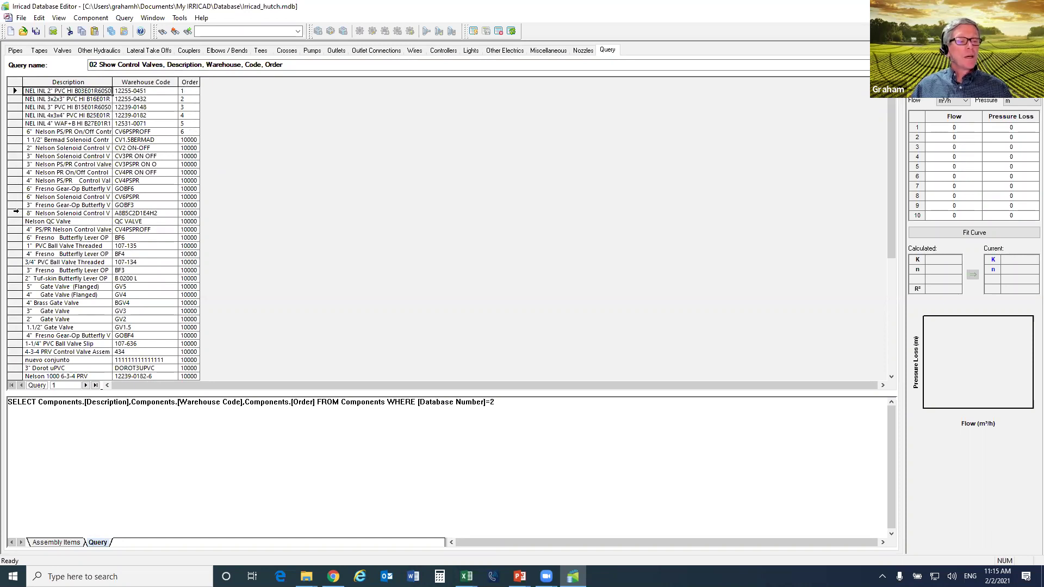
# Set the Order of the 8" Nelson Solenoid Control Valve to 7, re-sort by Order, and check the valve's position in the valves table
pyautogui.click(15, 213)
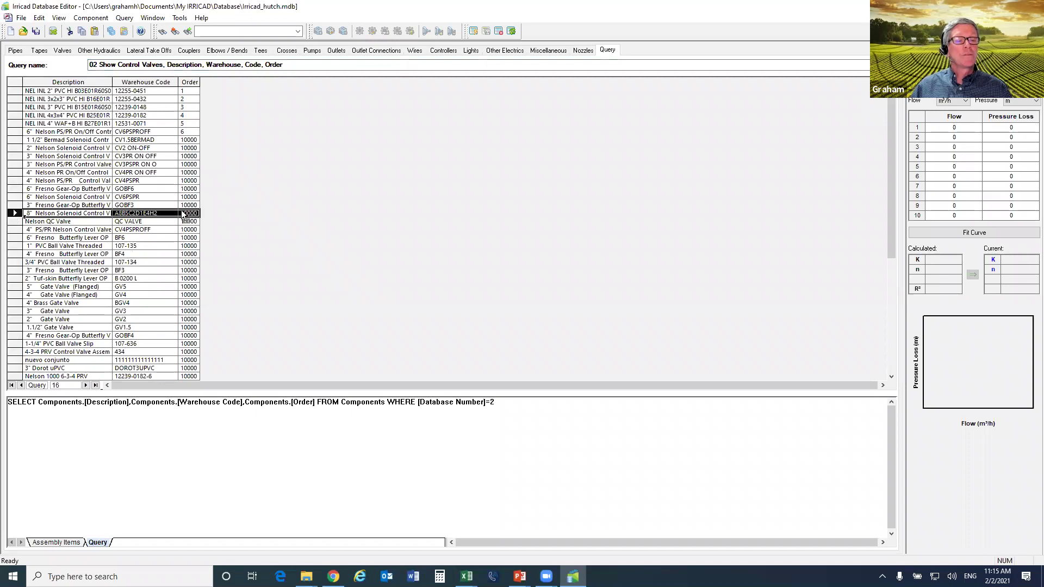
pyautogui.click(184, 214)
pyautogui.press('BackSpace')
pyautogui.press('BackSpace')
pyautogui.press('BackSpace')
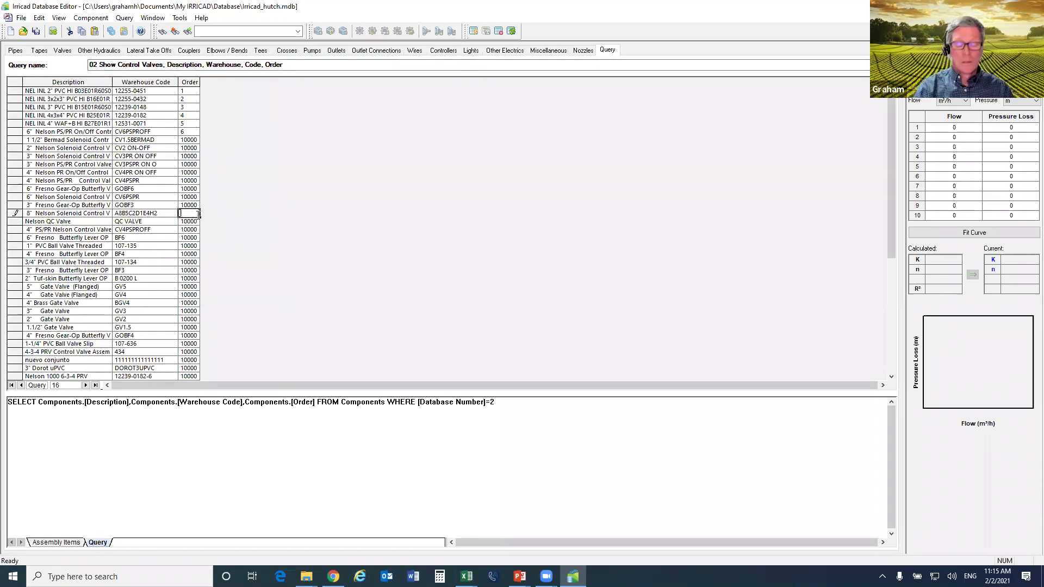
pyautogui.write('7')
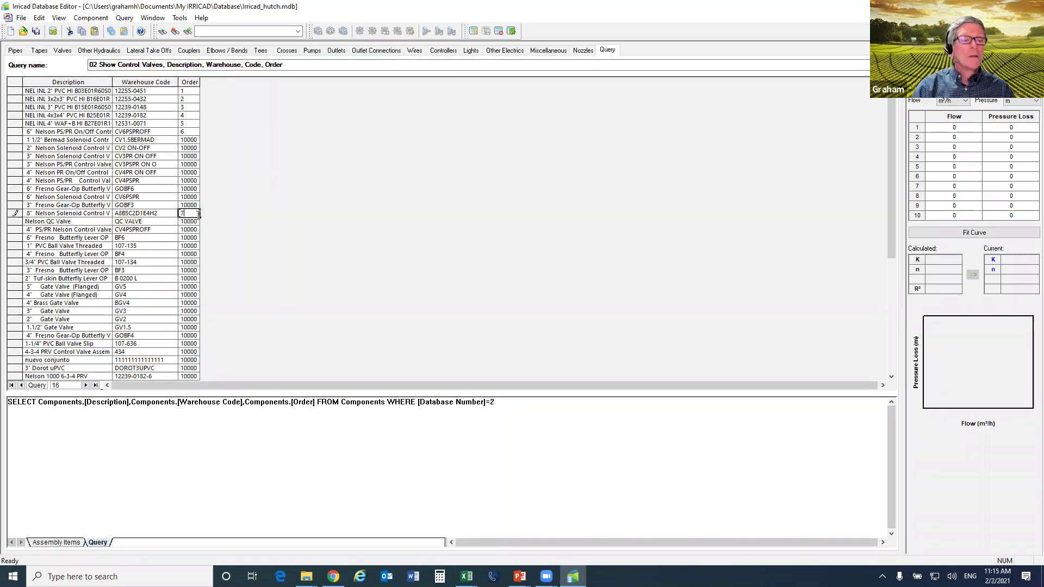
pyautogui.click(196, 222)
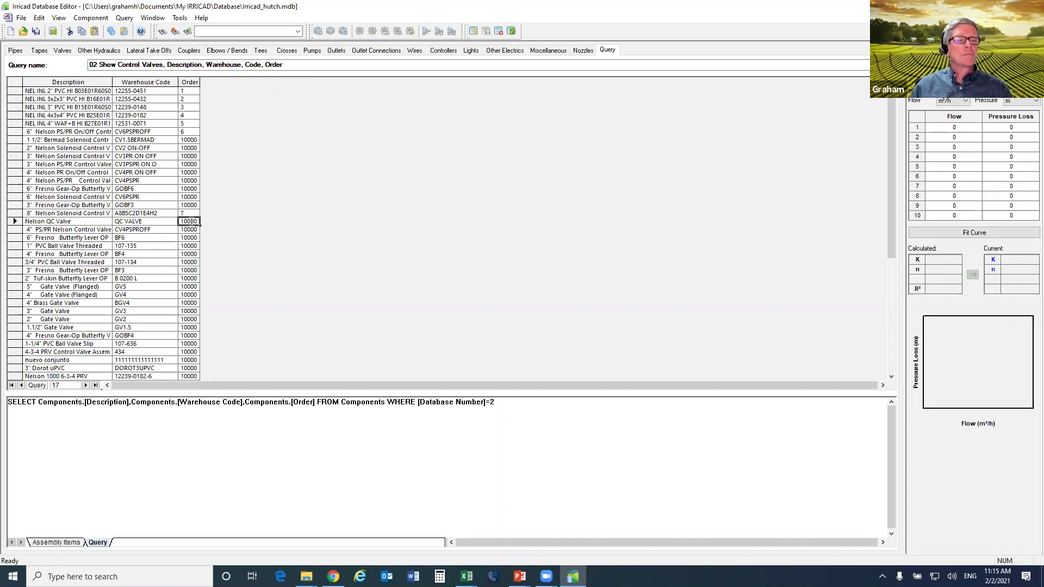
pyautogui.click(190, 82)
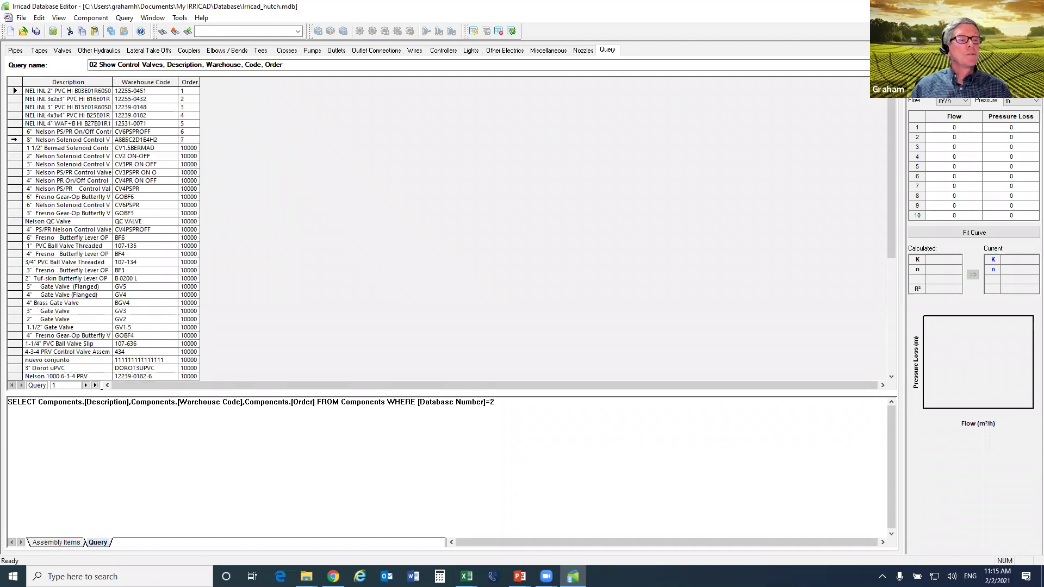
pyautogui.click(65, 52)
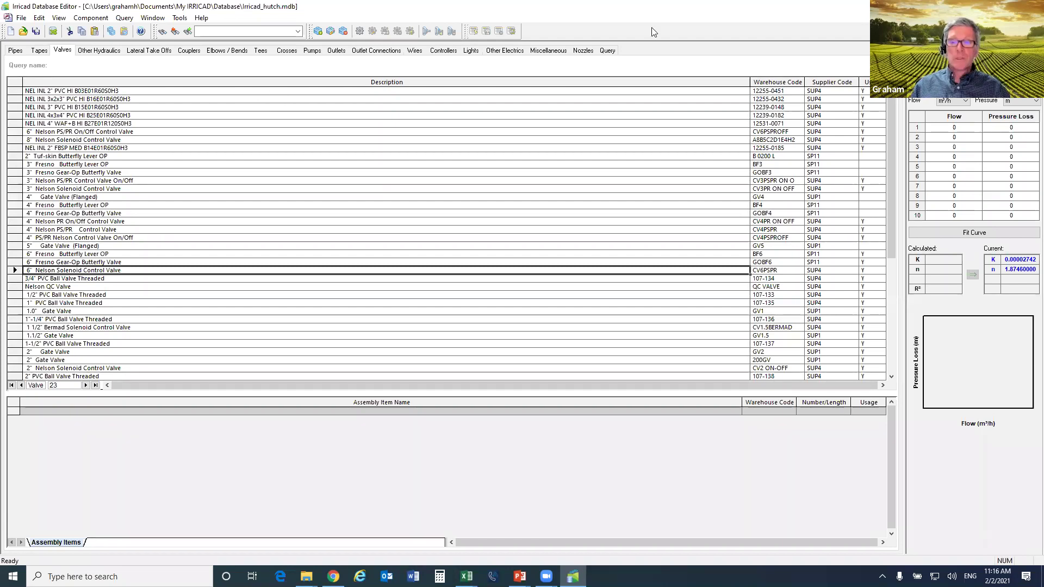
# Return to the saved queries and rerun 17 Show Pipes Flagged Available to review the current usage flags
pyautogui.click(607, 50)
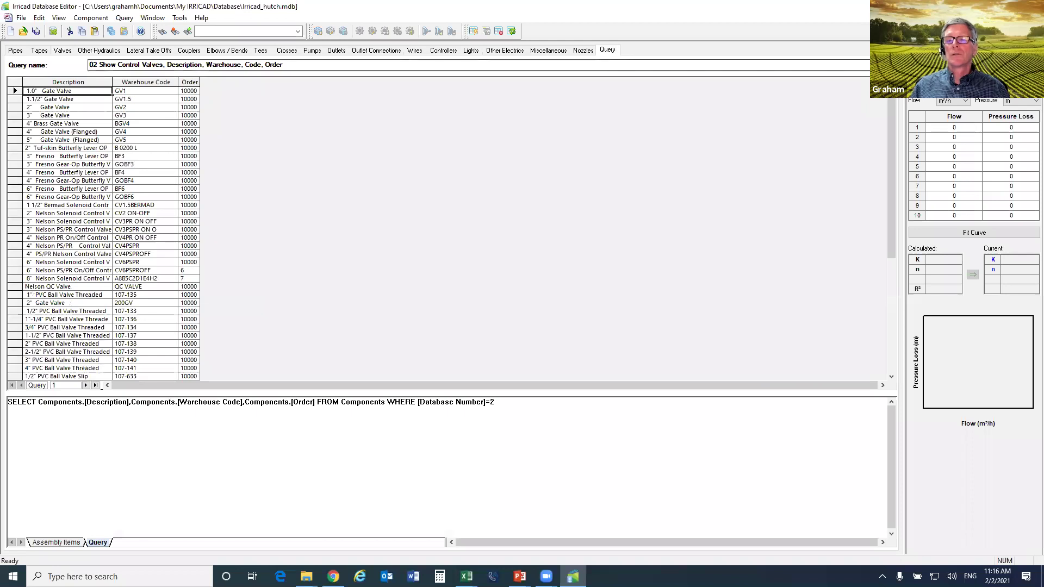
pyautogui.click(828, 63)
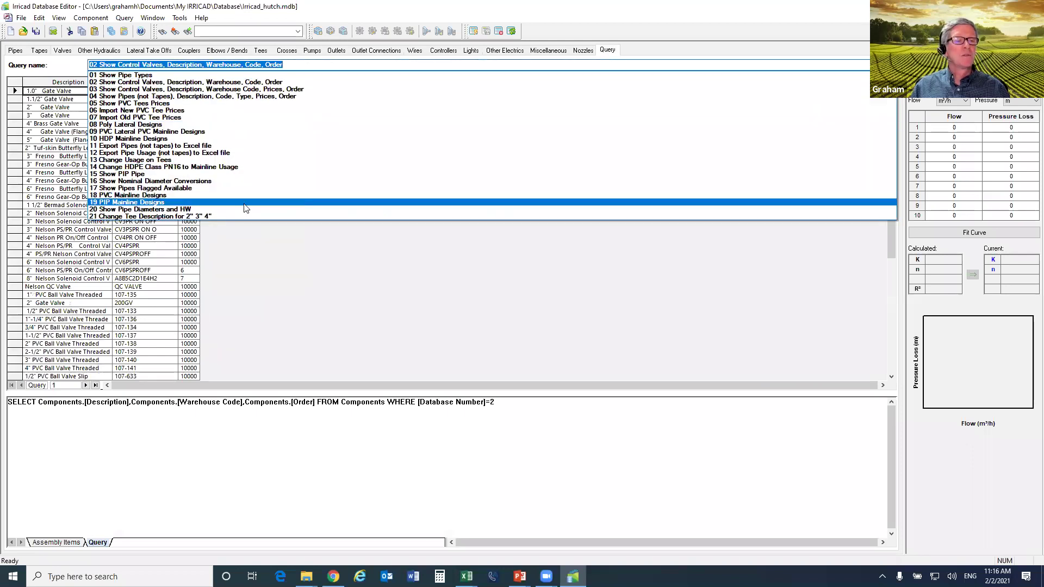
pyautogui.click(171, 188)
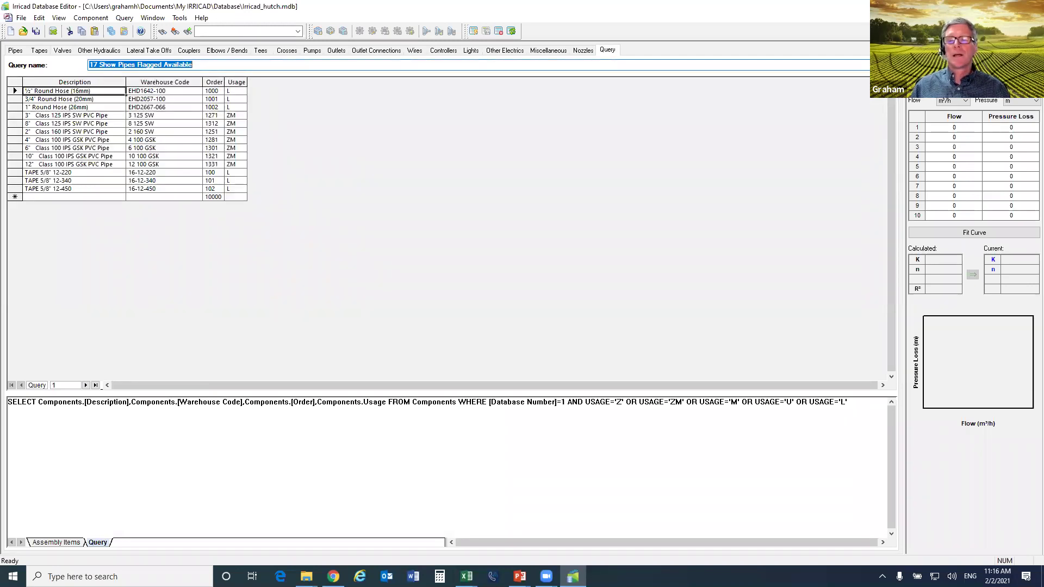
# Run the saved query 09 PVC Lateral PVC Mainline Designs, accepting its record updates, and check the Usage column in the pipes table
pyautogui.press('F4')
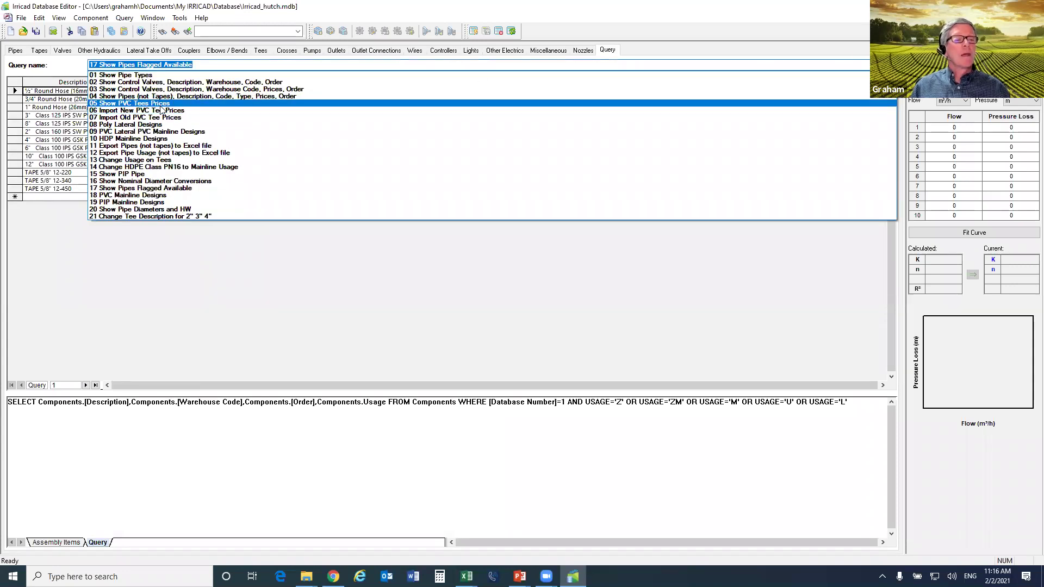
pyautogui.click(143, 132)
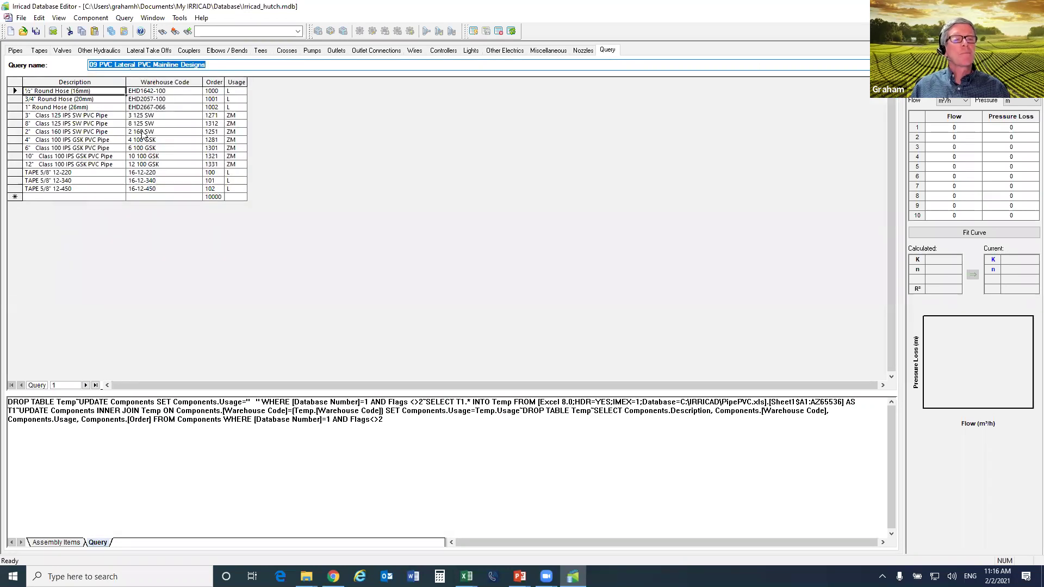
pyautogui.click(472, 31)
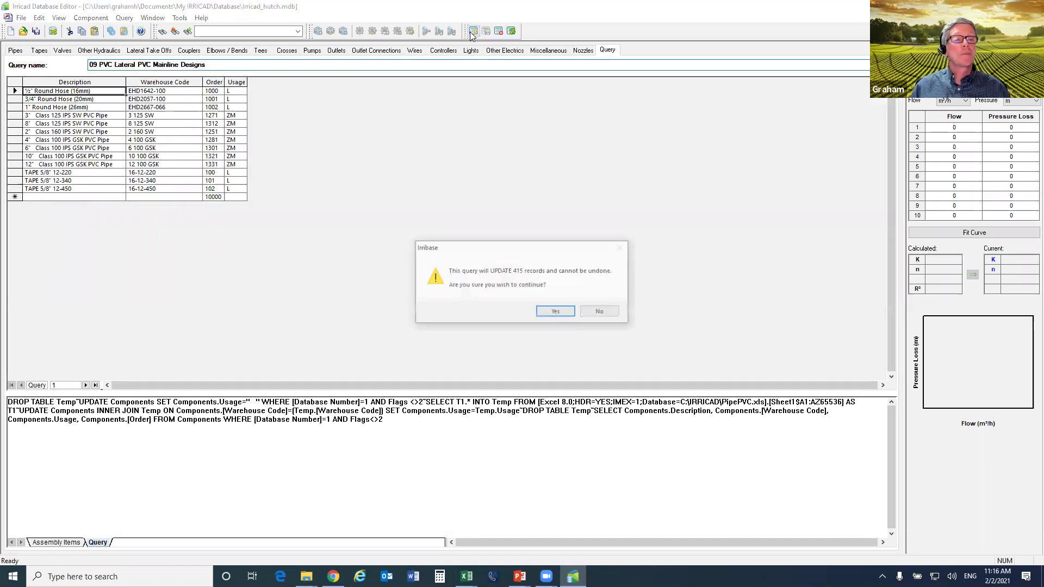
pyautogui.click(562, 313)
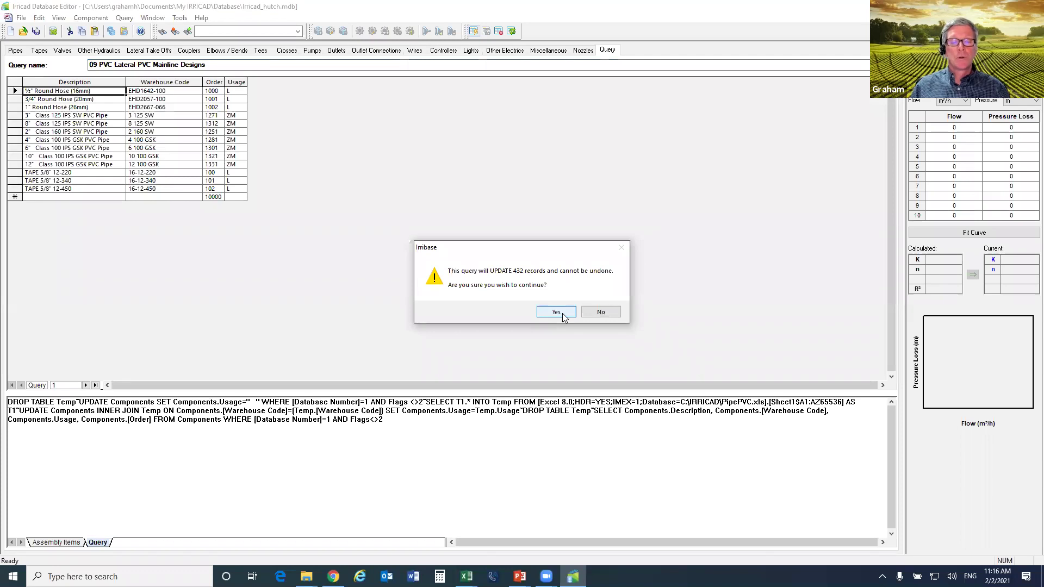
pyautogui.click(556, 312)
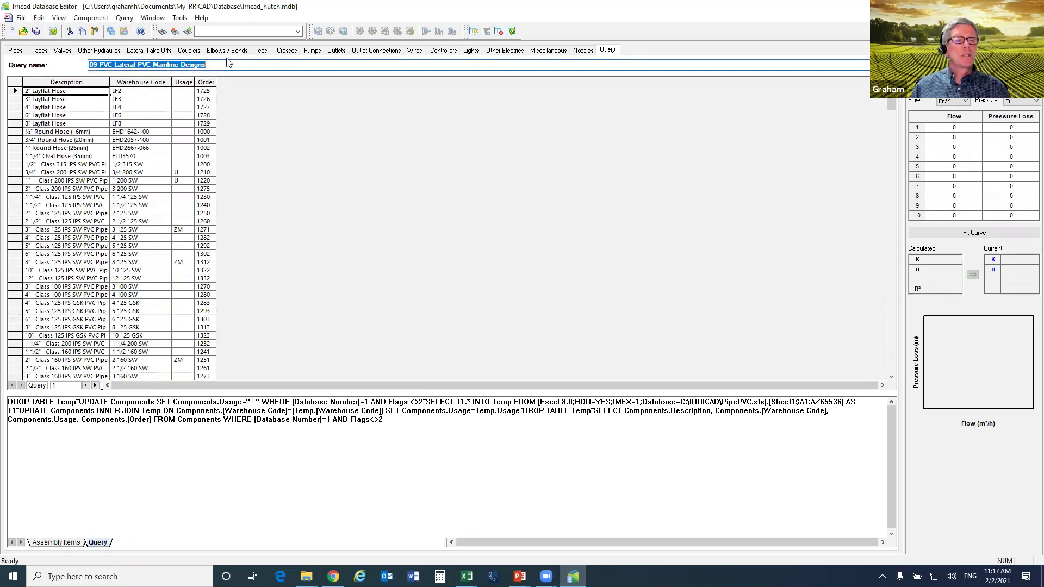
pyautogui.click(19, 51)
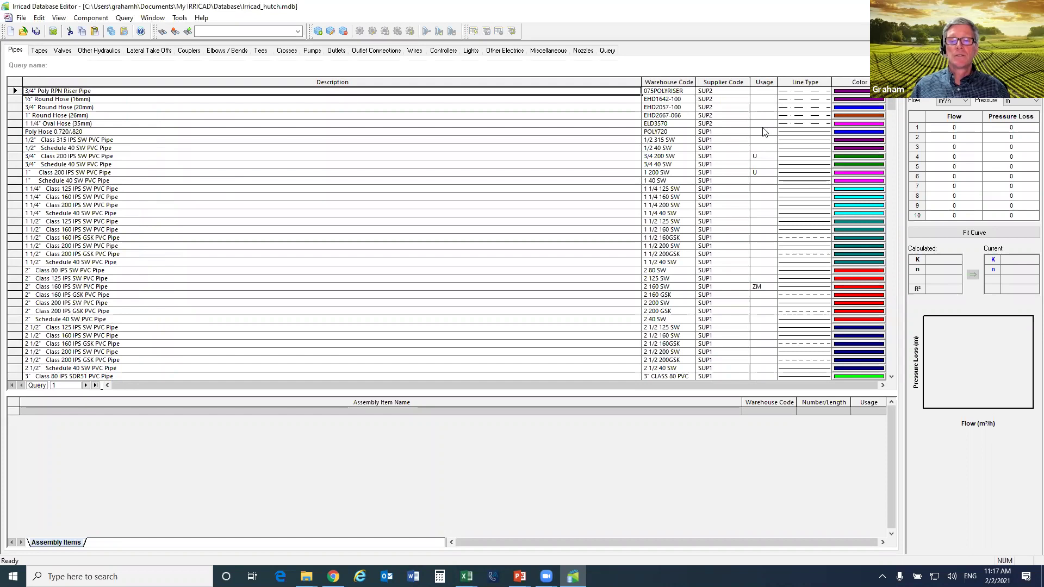
pyautogui.click(768, 158)
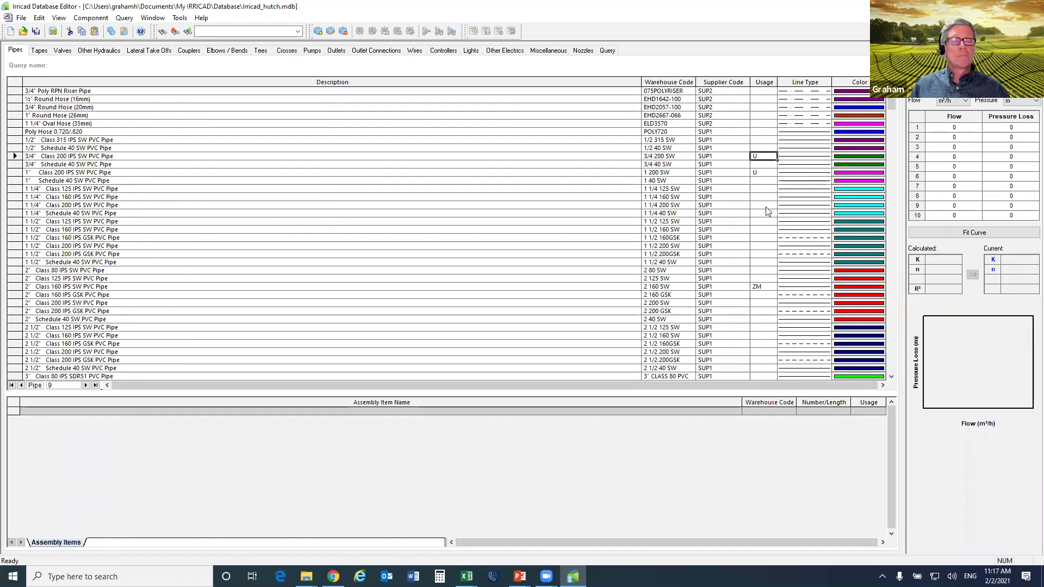
# Run the saved query 17 Show Pipes Flagged Available to review the pipes flagged for PVC lateral and mainline designs
pyautogui.click(607, 51)
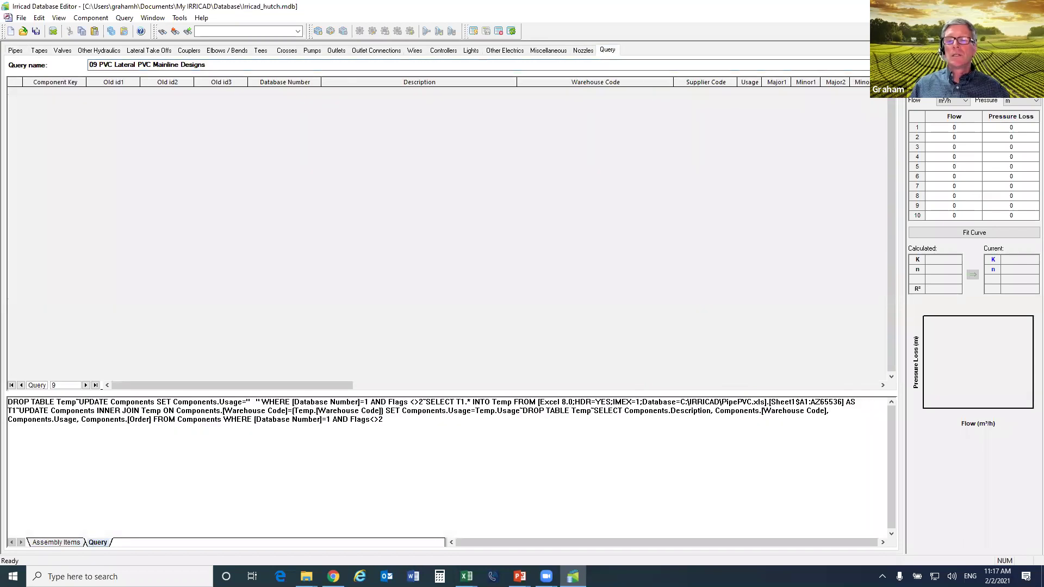
pyautogui.click(146, 64)
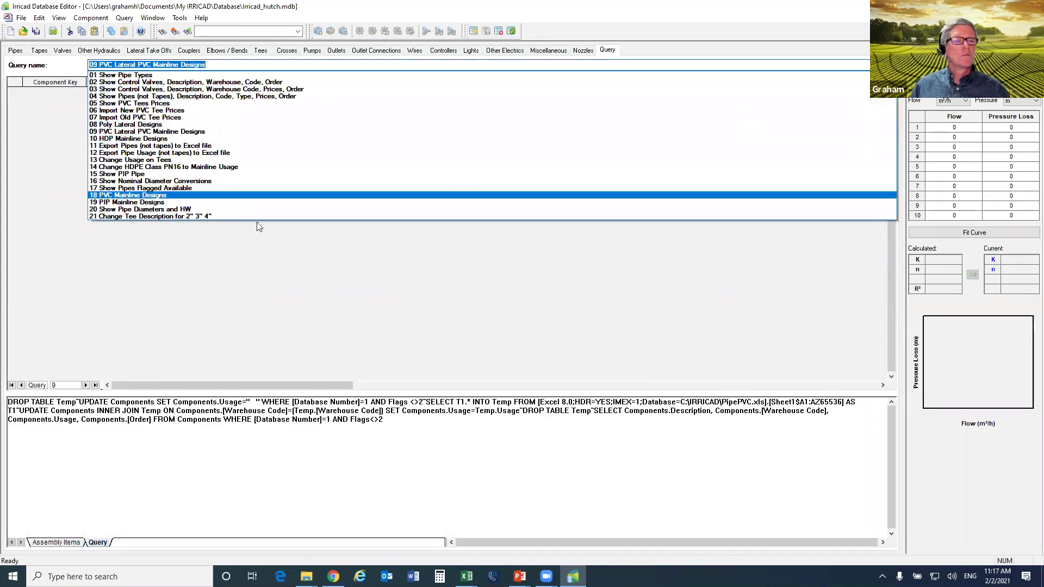
pyautogui.click(133, 189)
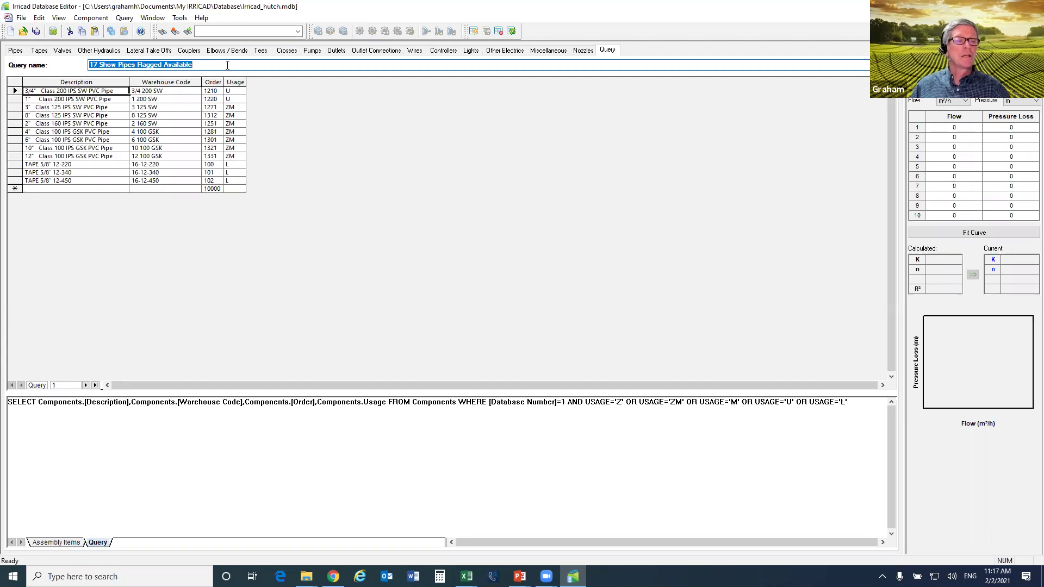
# Run the saved query 10 HDP Mainline Designs, accepting its record updates, and list the flagged pipes with query 17 Show Pipes Flagged Available
pyautogui.click(892, 65)
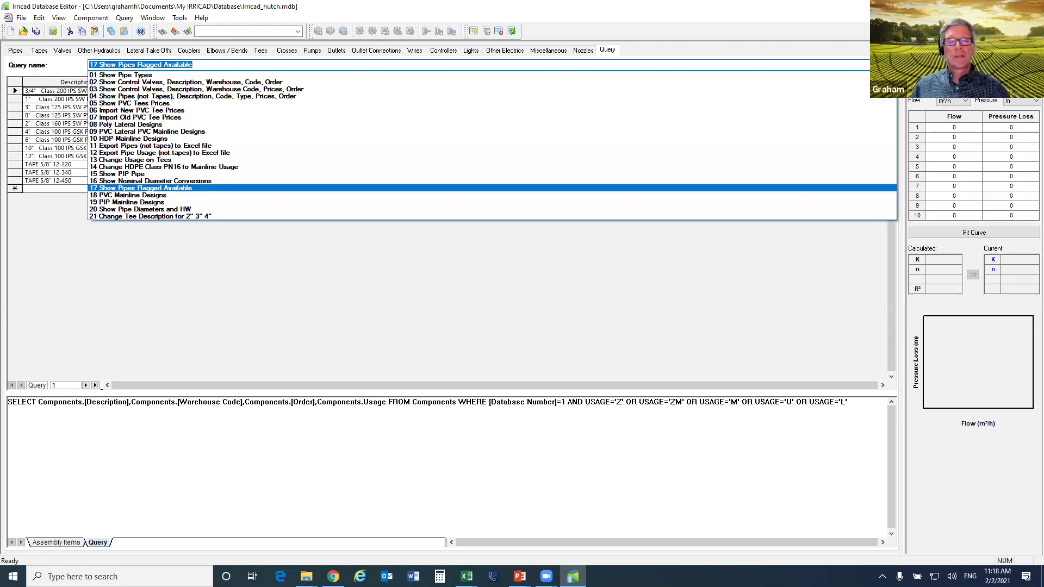
pyautogui.click(160, 141)
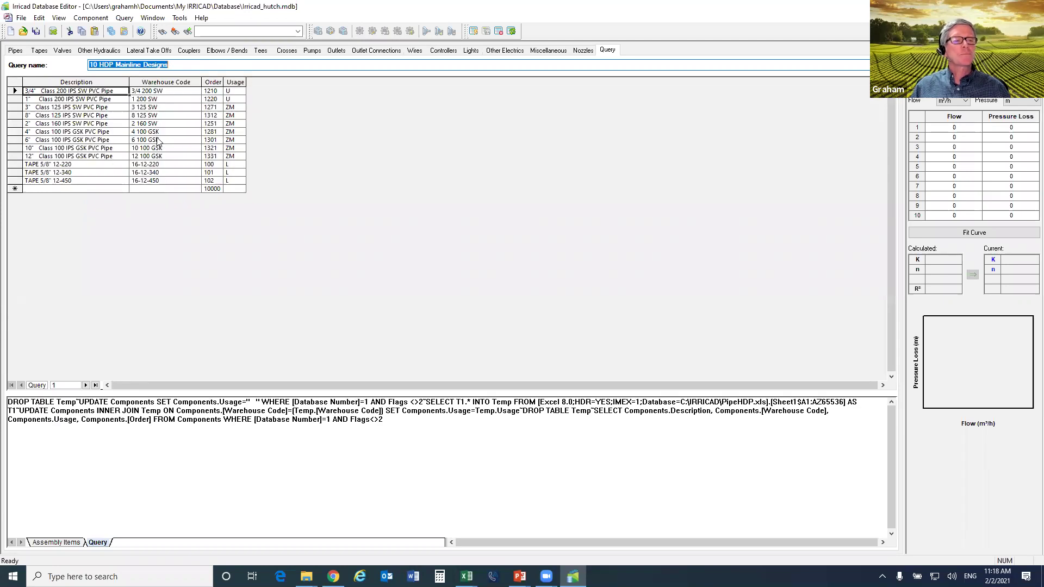
pyautogui.click(474, 32)
pyautogui.click(555, 312)
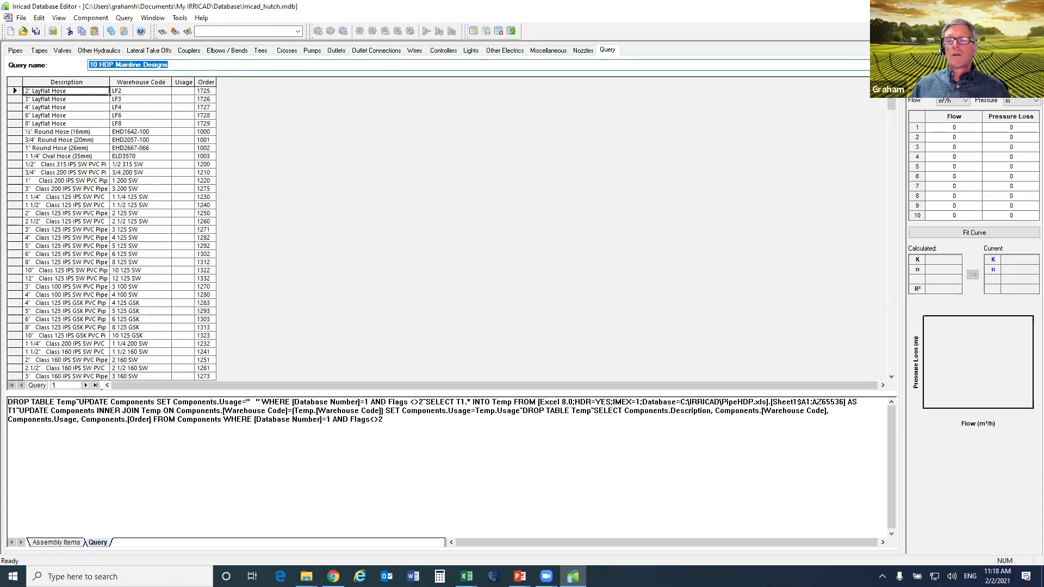
pyautogui.click(891, 64)
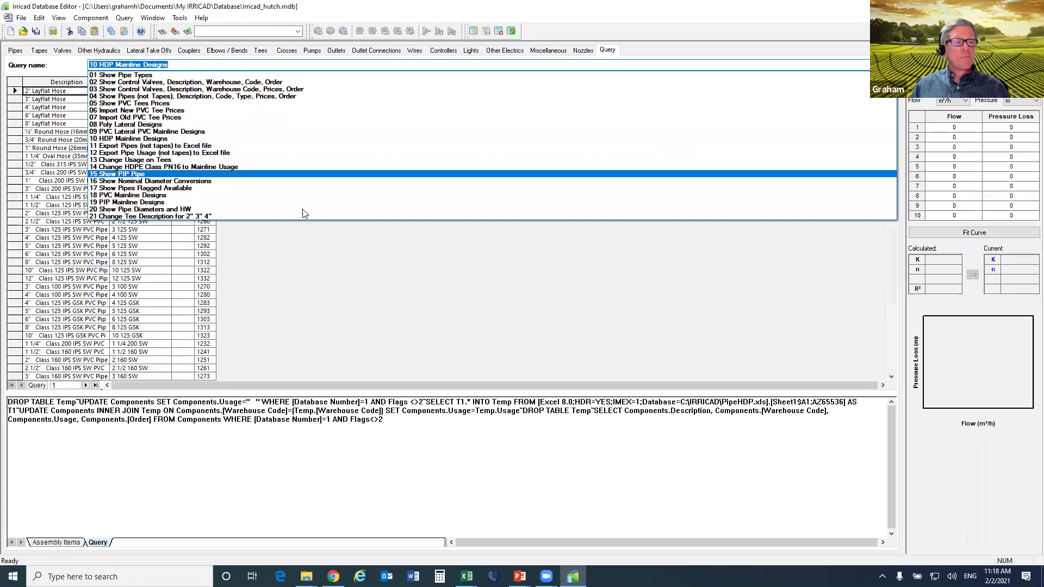
pyautogui.click(162, 188)
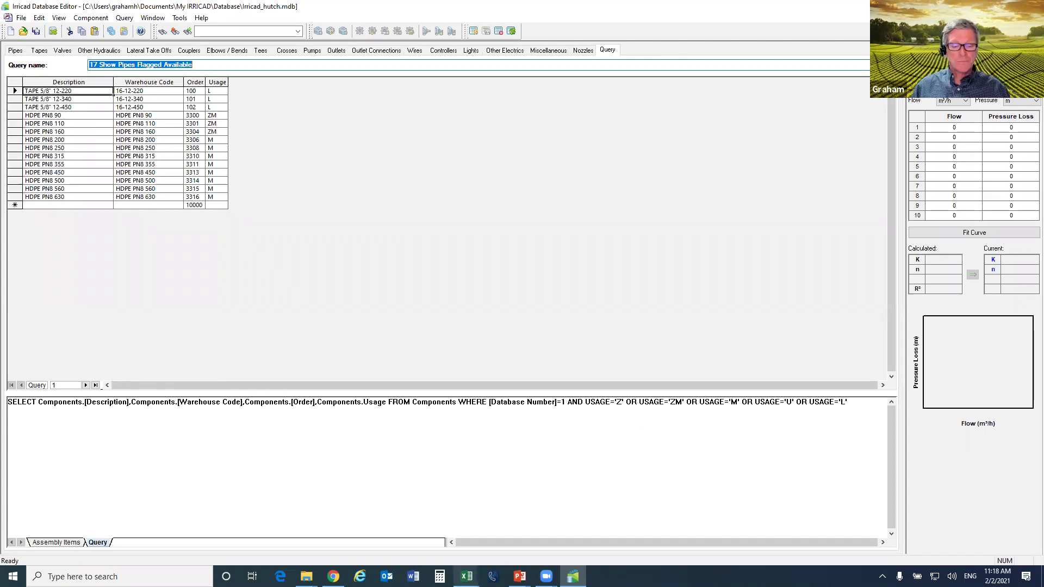
# Switch to the PipeLDP.xls workbook in Excel and examine its Usage flags and Warehouse Code entries, especially for the round hoses
pyautogui.click(466, 576)
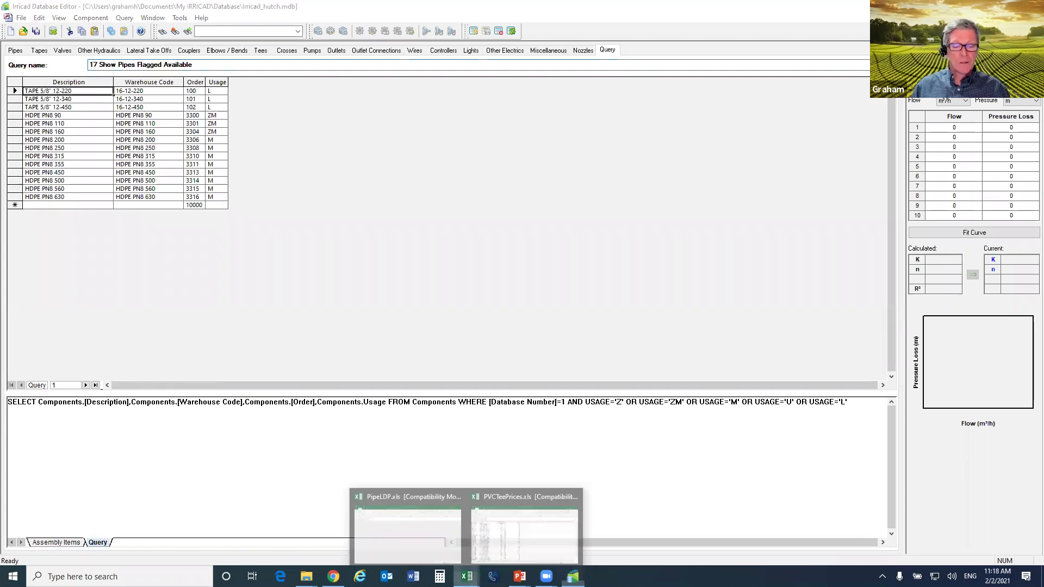
pyautogui.click(414, 545)
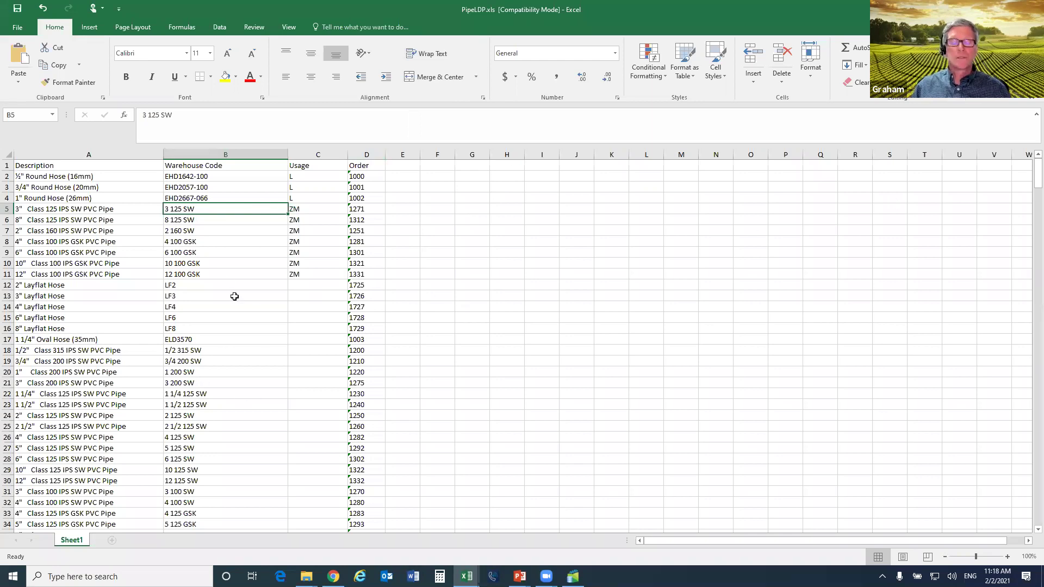
pyautogui.scroll(-7, 203, 267)
pyautogui.scroll(-8, 204, 267)
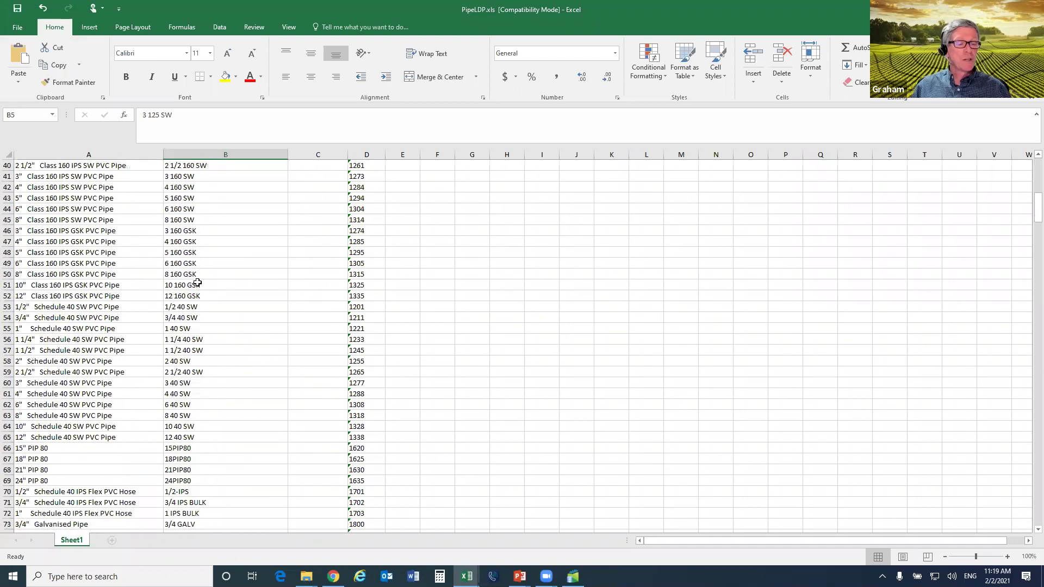
pyautogui.scroll(15, 232, 345)
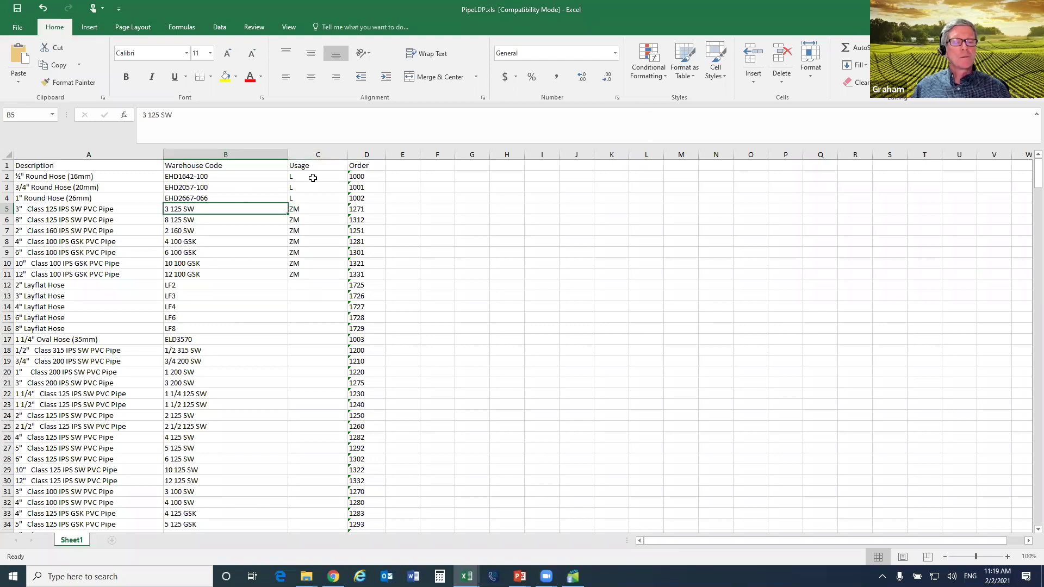
pyautogui.moveTo(312, 177); pyautogui.dragTo(309, 199)
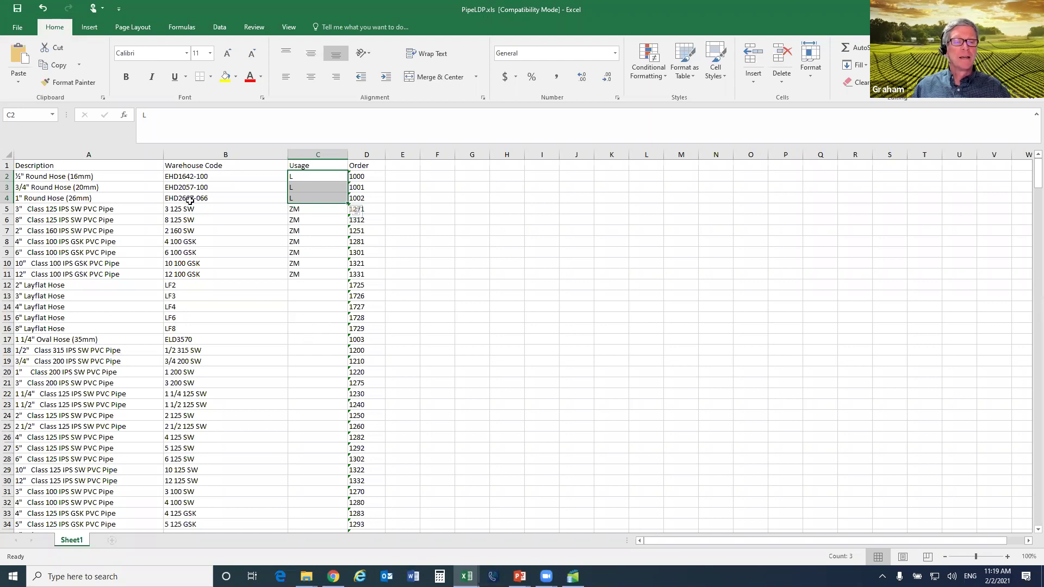
pyautogui.click(190, 177)
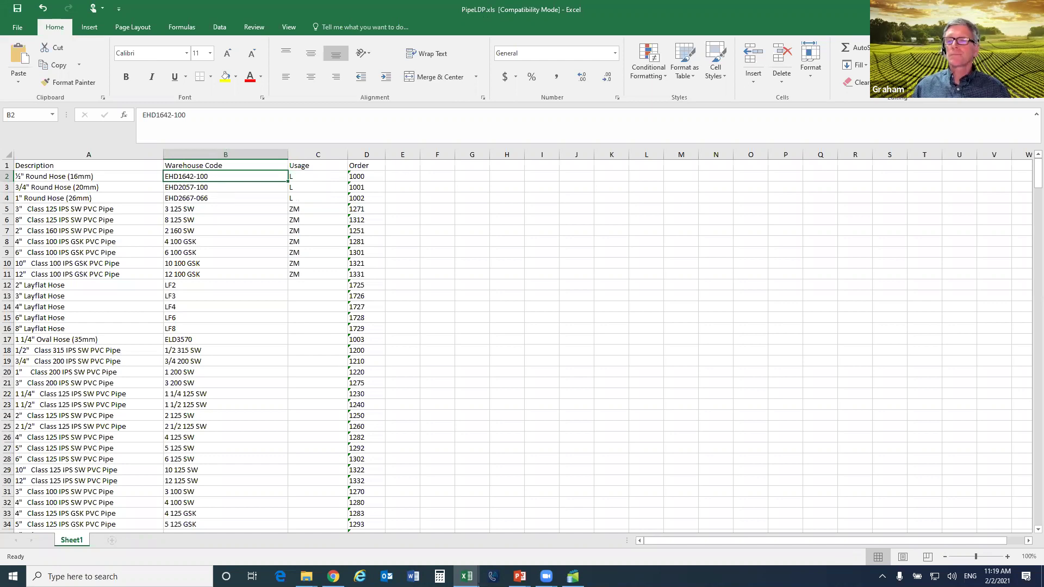
# Switch to the PVCTeePrices.xls workbook and examine the MSRP, Wholesale and Retail columns and the prices of tee 401-010 on the NewPrices sheet
pyautogui.hotkey('alt', 'Tab')
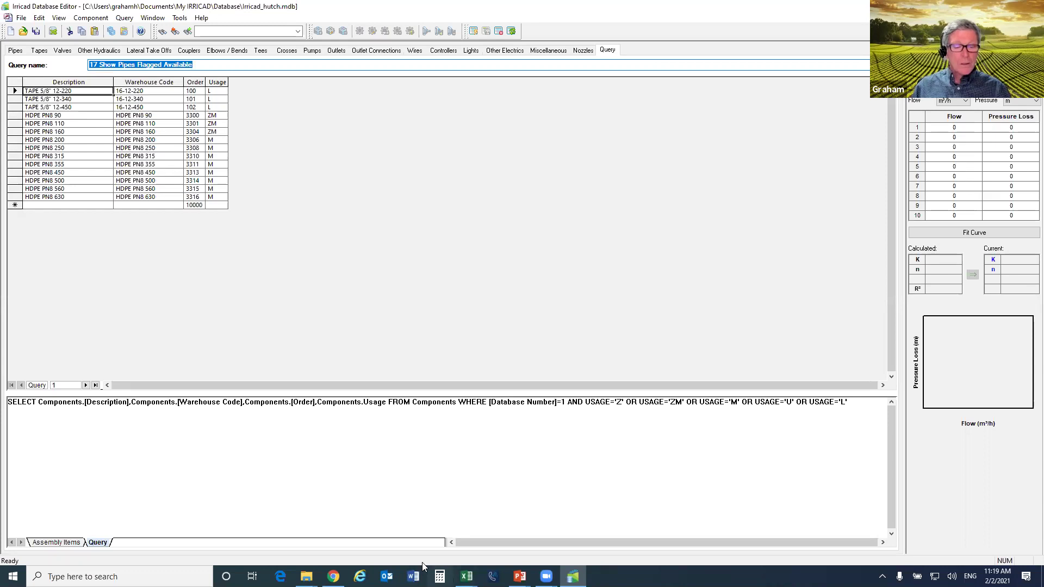
pyautogui.click(466, 576)
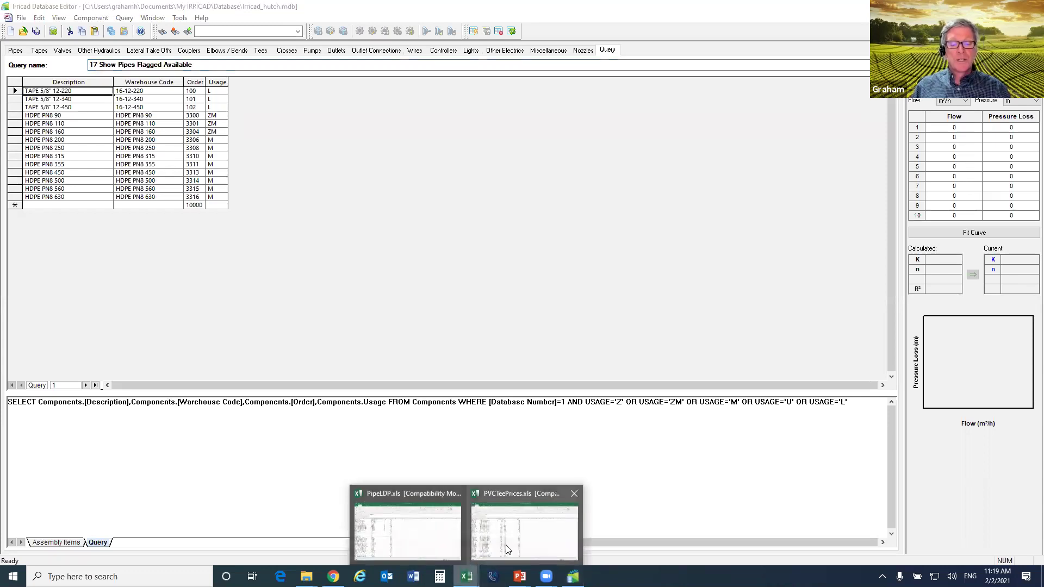
pyautogui.click(524, 536)
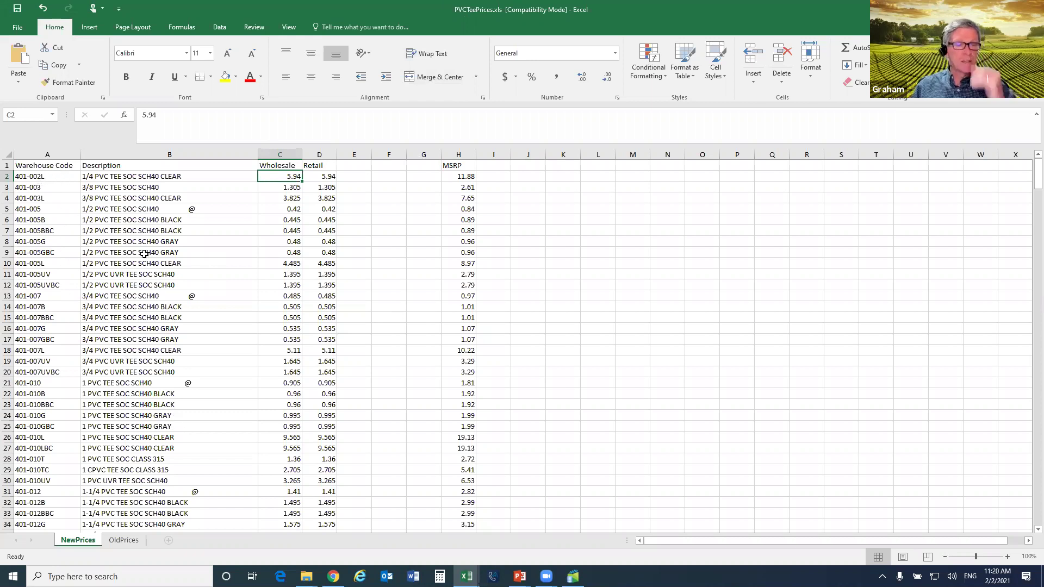
pyautogui.click(458, 154)
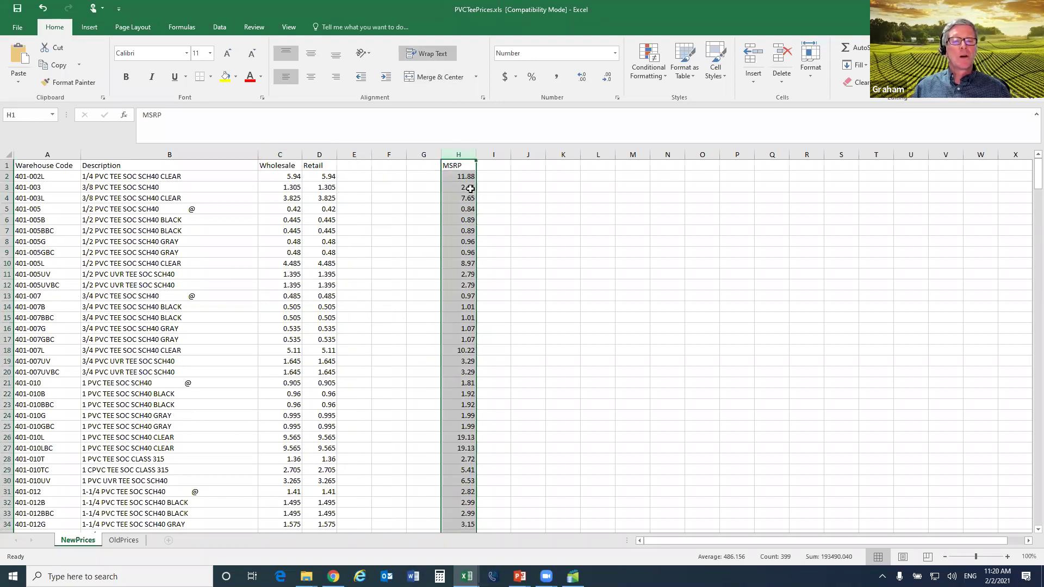
pyautogui.click(287, 152)
pyautogui.click(321, 153)
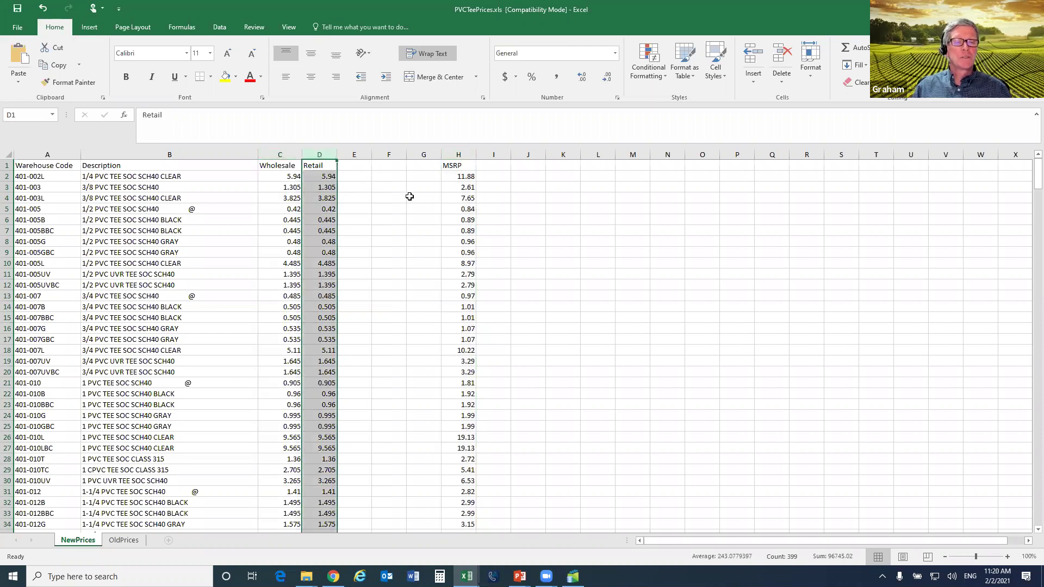
pyautogui.click(279, 177)
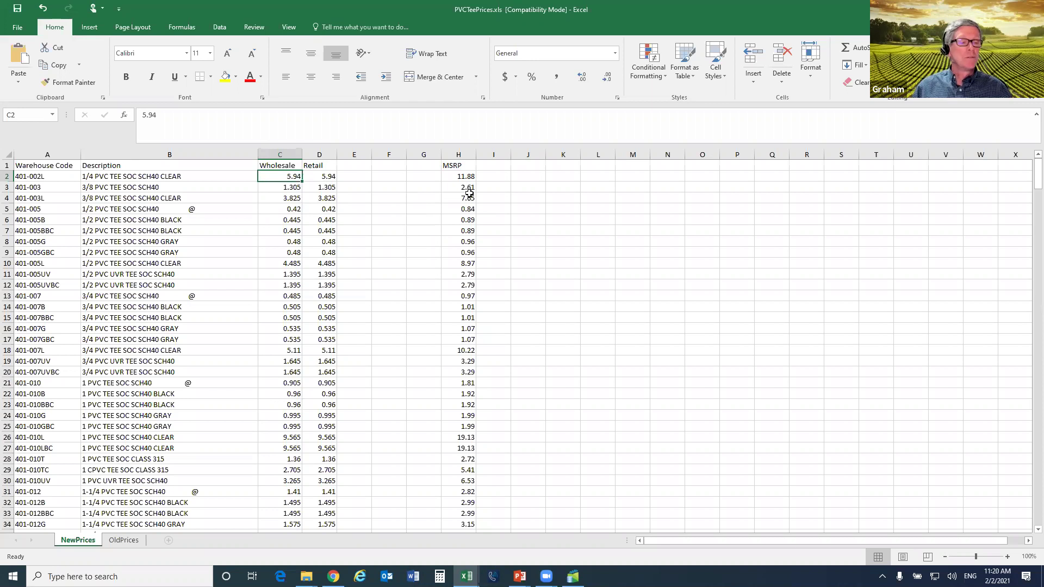
pyautogui.click(7, 382)
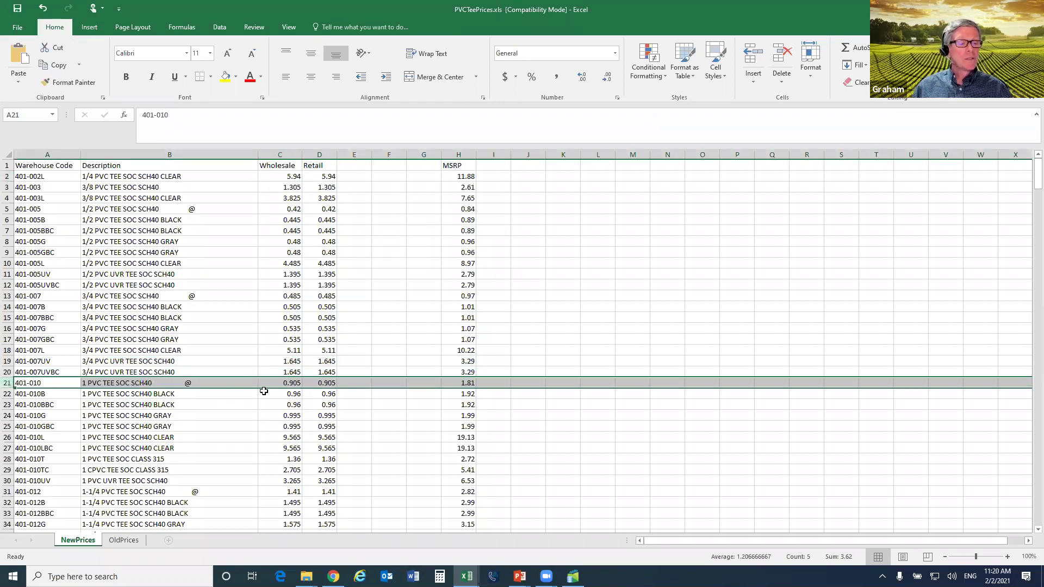
pyautogui.click(291, 383)
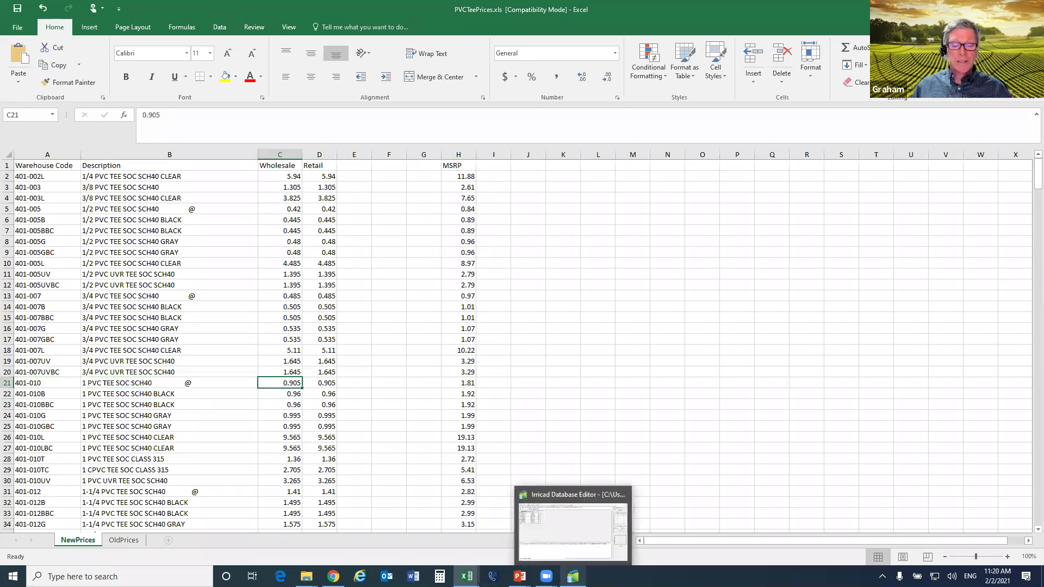
# Return to Irricad Database Editor and check the wholesale cost and retail price of the 1" Tee (slip/slip) 401-010, leaving its record unsaved
pyautogui.click(573, 576)
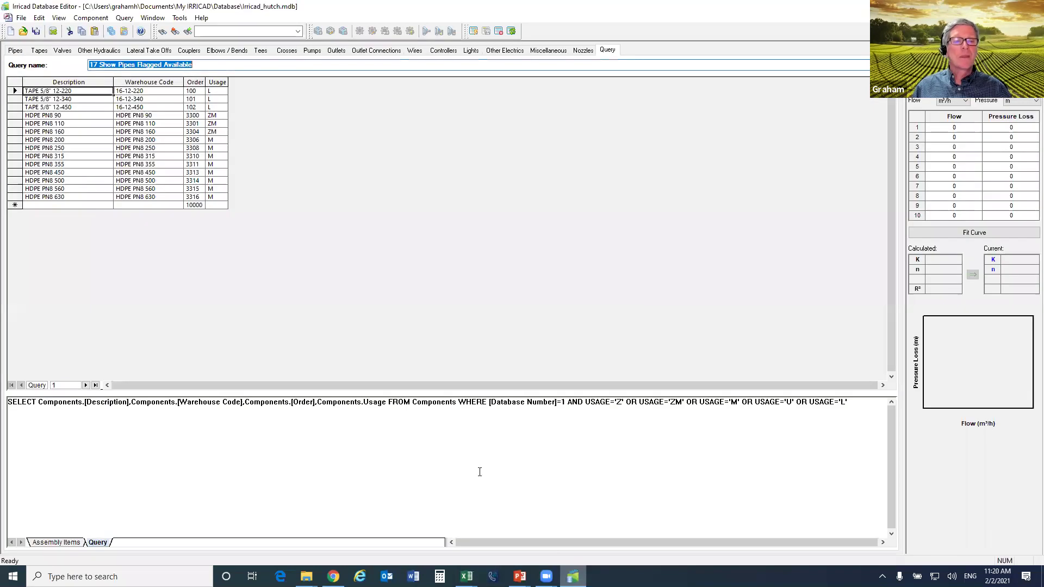
pyautogui.click(261, 51)
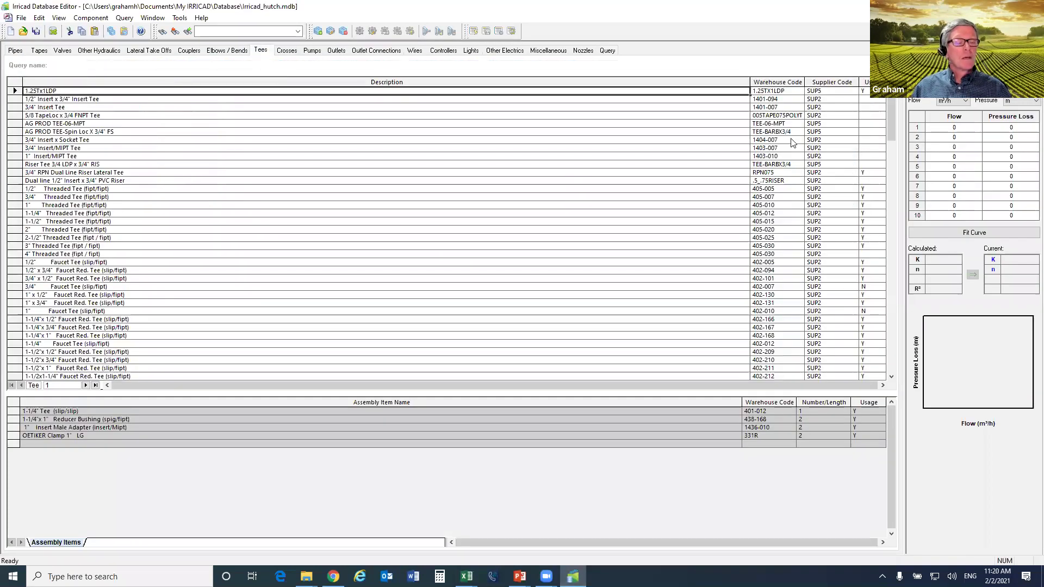
pyautogui.moveTo(889, 107); pyautogui.dragTo(890, 194)
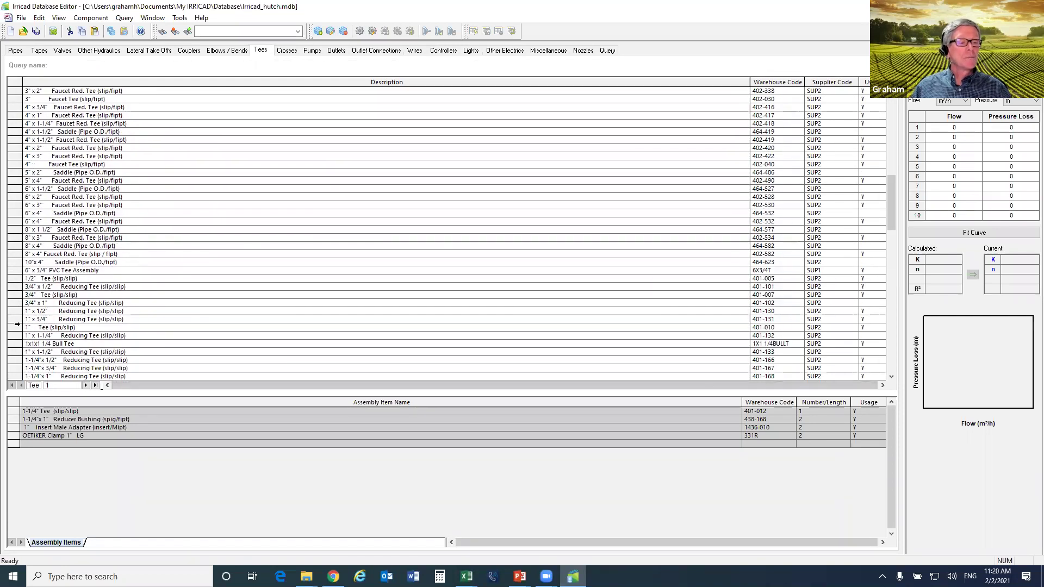
pyautogui.doubleClick(14, 328)
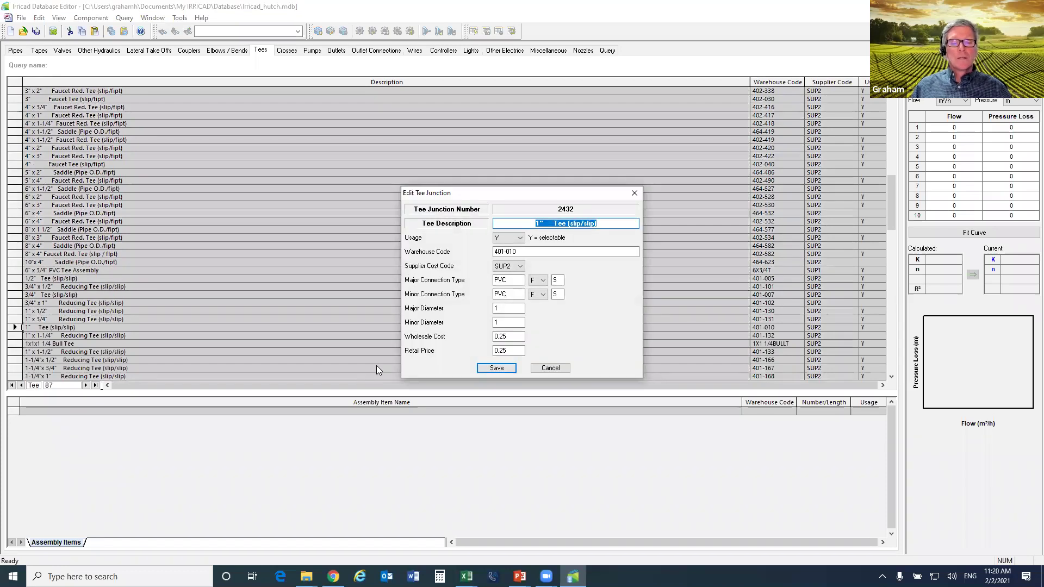
pyautogui.click(513, 351)
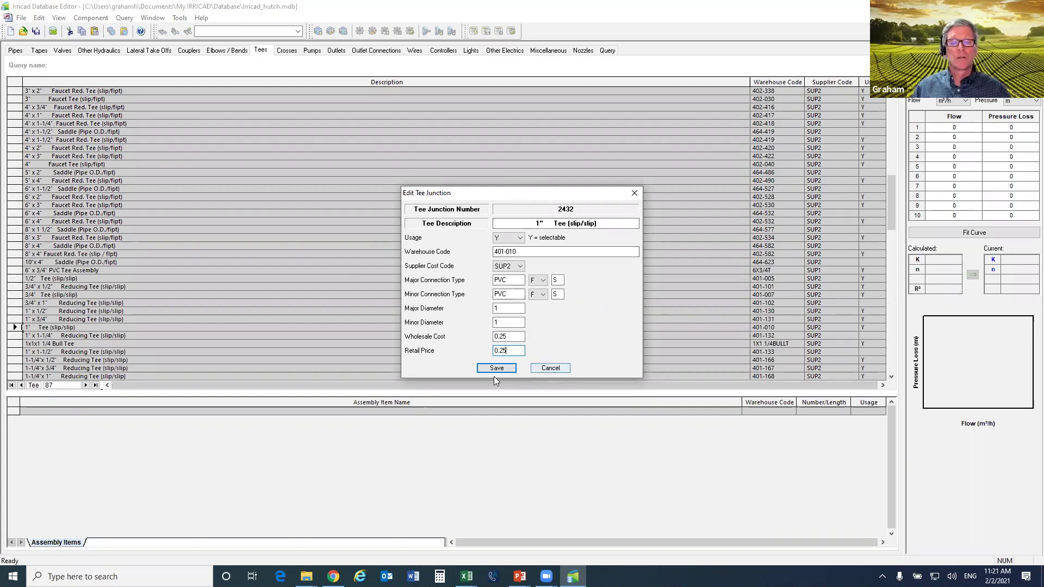
pyautogui.click(550, 368)
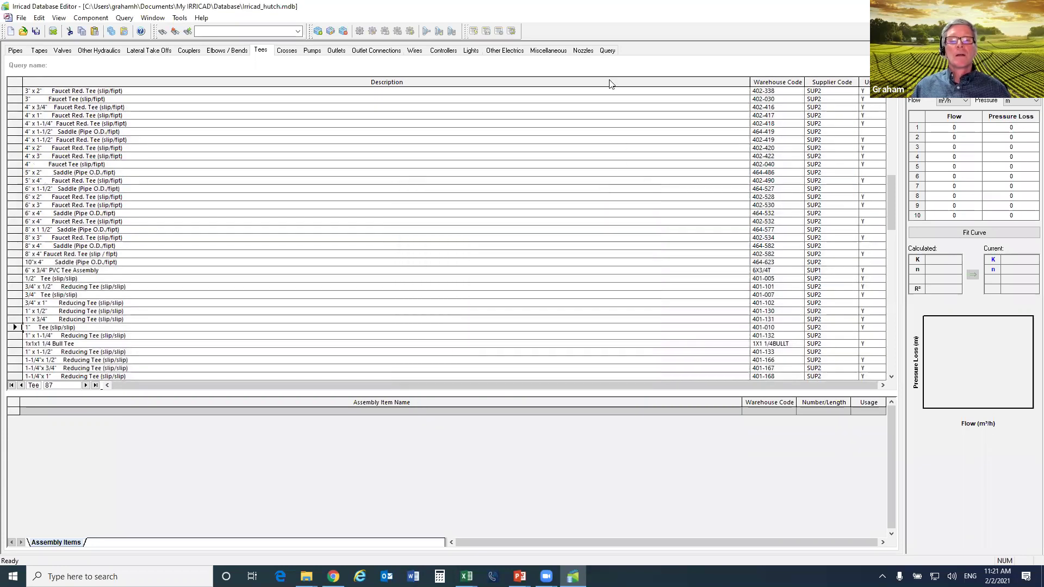
# Run the saved query 06 Import New PVC Tee Prices and accept its record updates
pyautogui.click(607, 50)
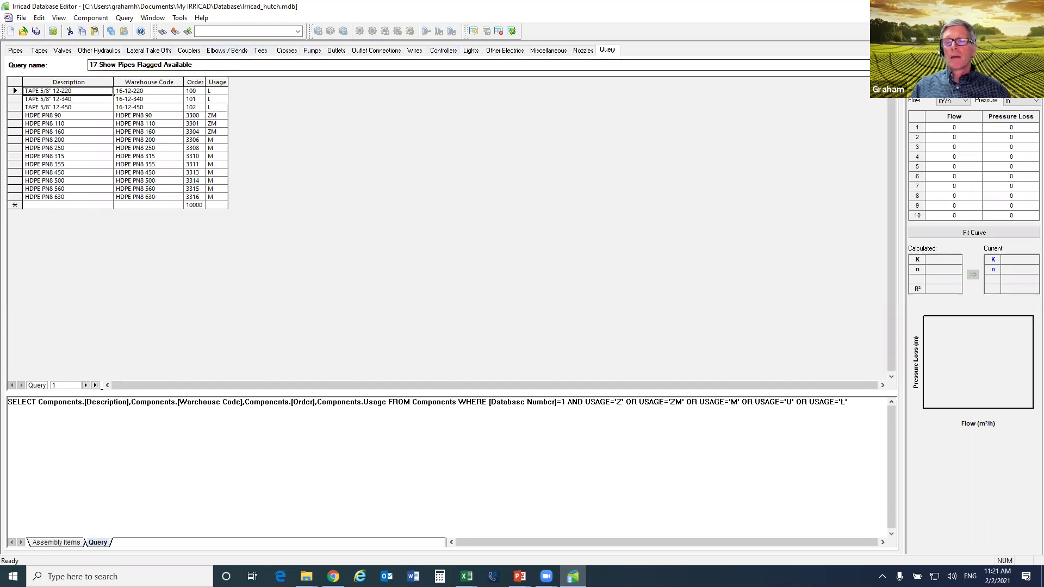
pyautogui.click(891, 65)
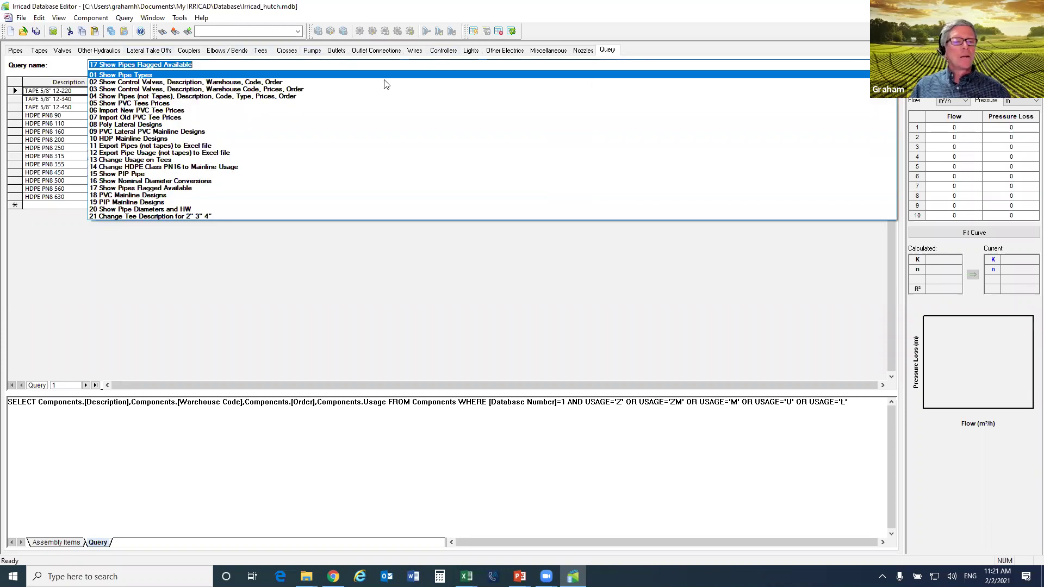
pyautogui.click(178, 112)
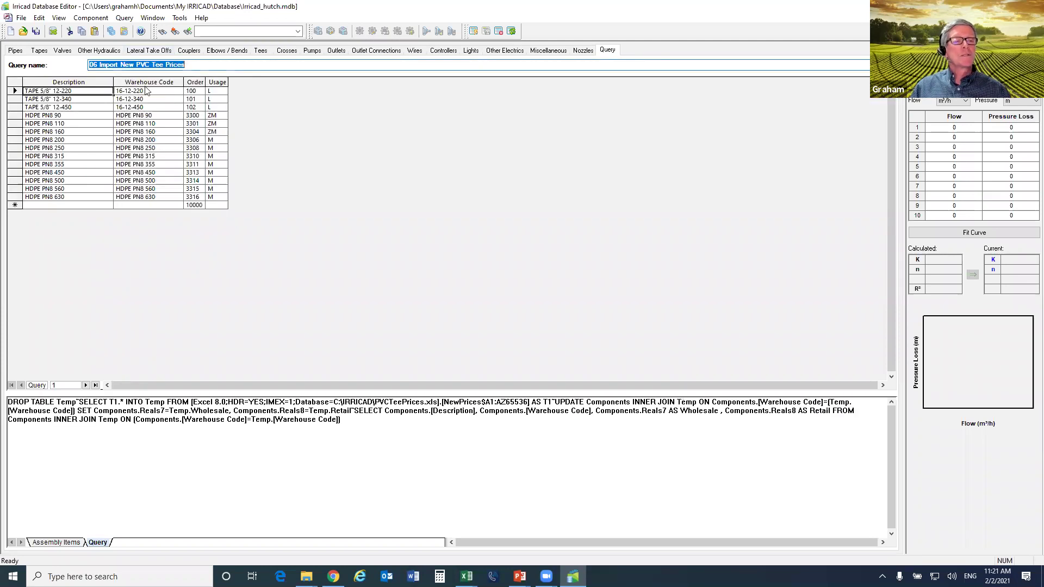
pyautogui.click(473, 31)
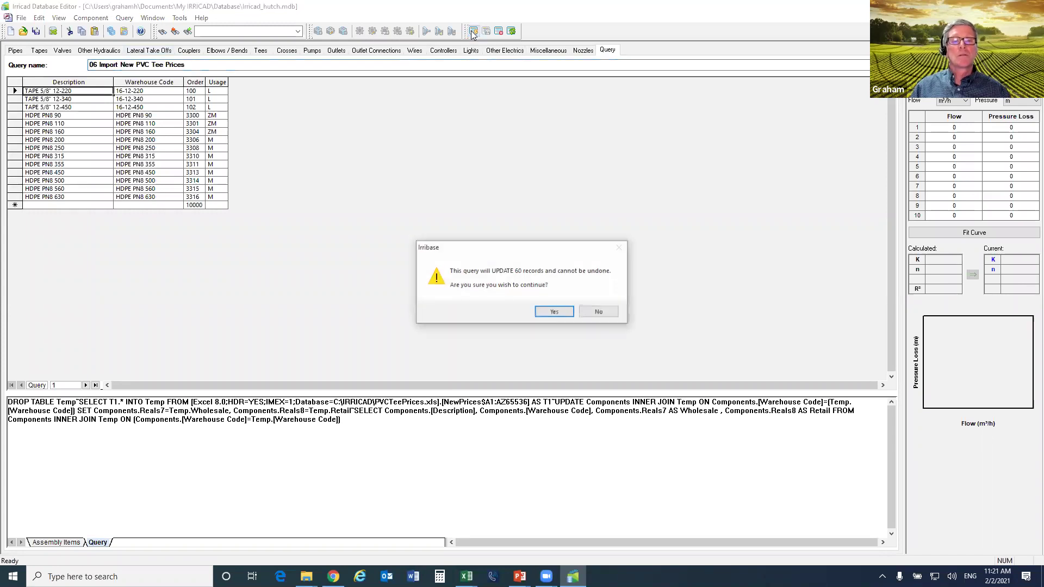
pyautogui.click(554, 312)
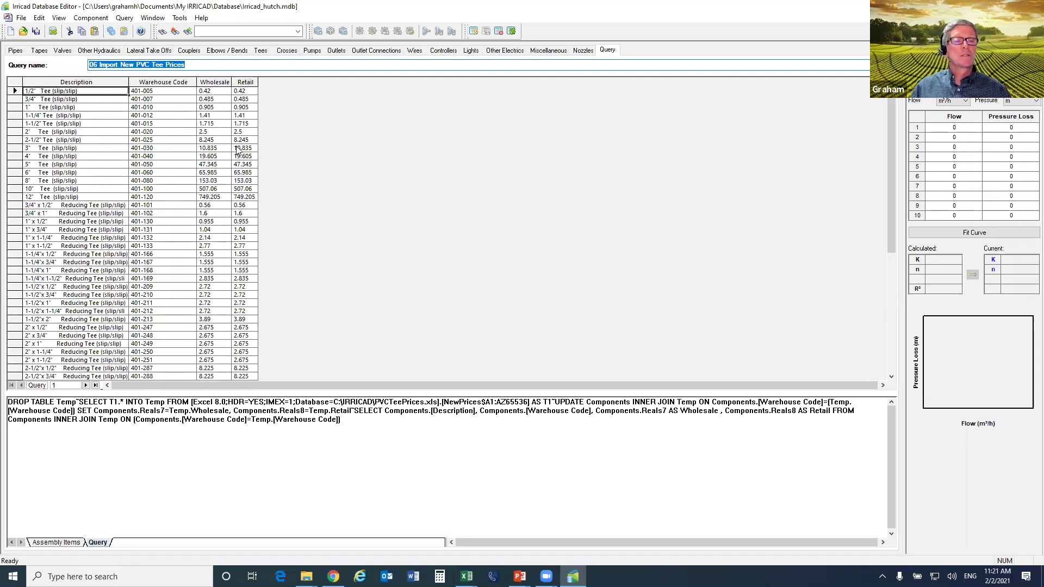
# Reopen the 1" Tee (slip/slip) record in the tees table to verify its imported wholesale and retail prices, and close it without saving
pyautogui.click(263, 52)
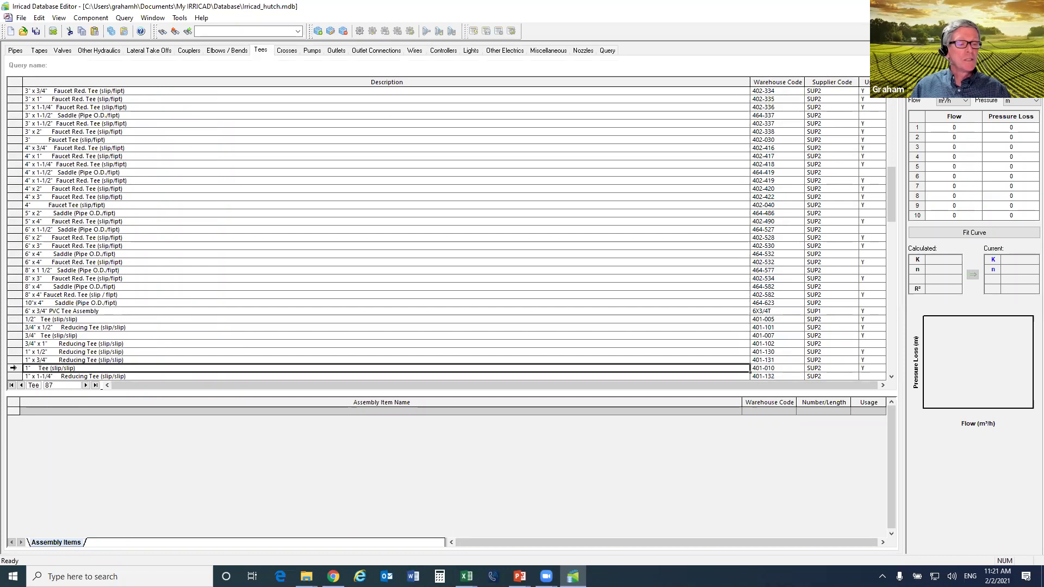
pyautogui.click(13, 367)
pyautogui.doubleClick(13, 368)
pyautogui.click(517, 336)
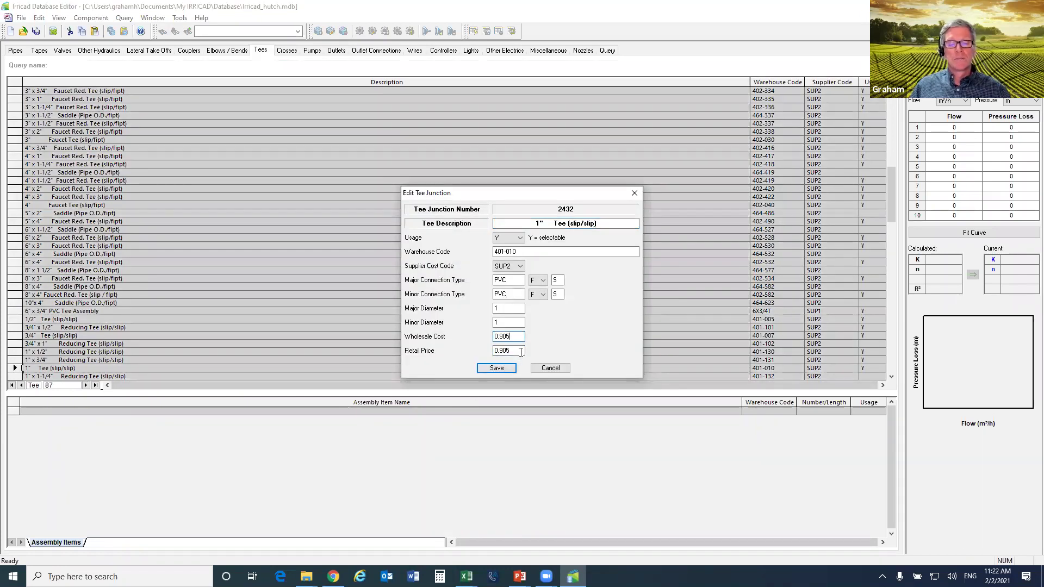
pyautogui.click(520, 352)
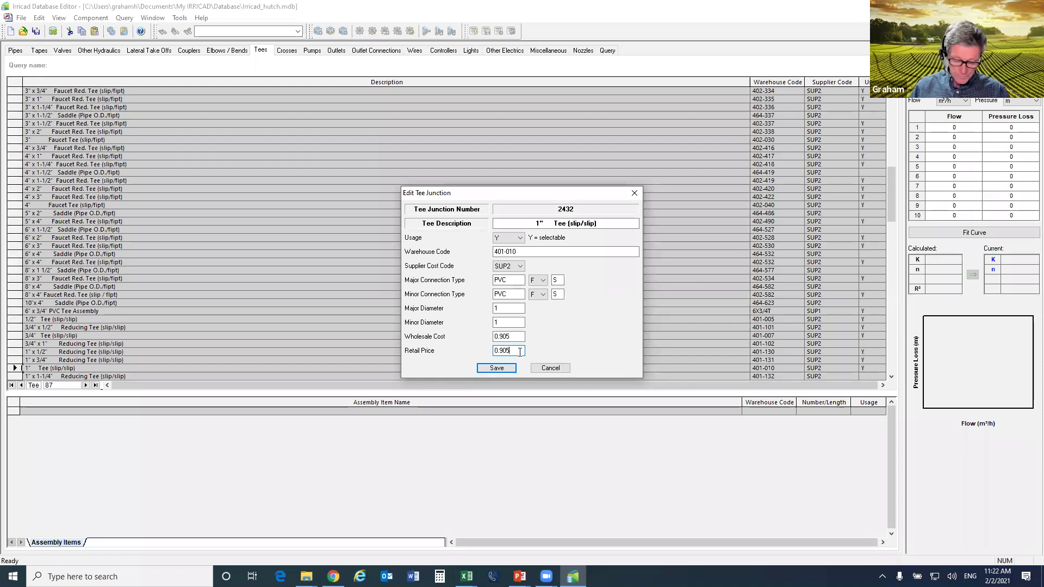
pyautogui.click(558, 369)
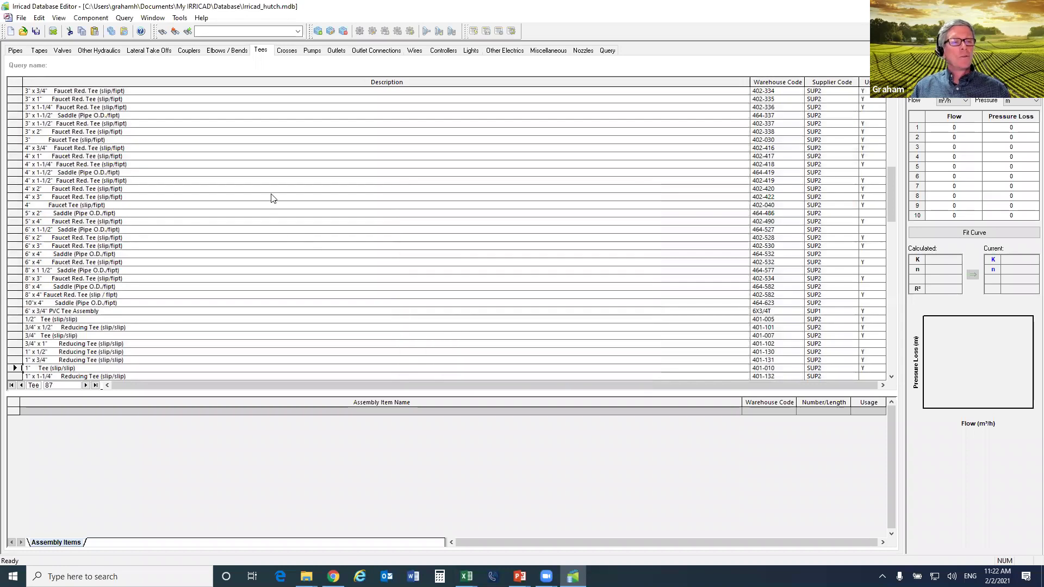